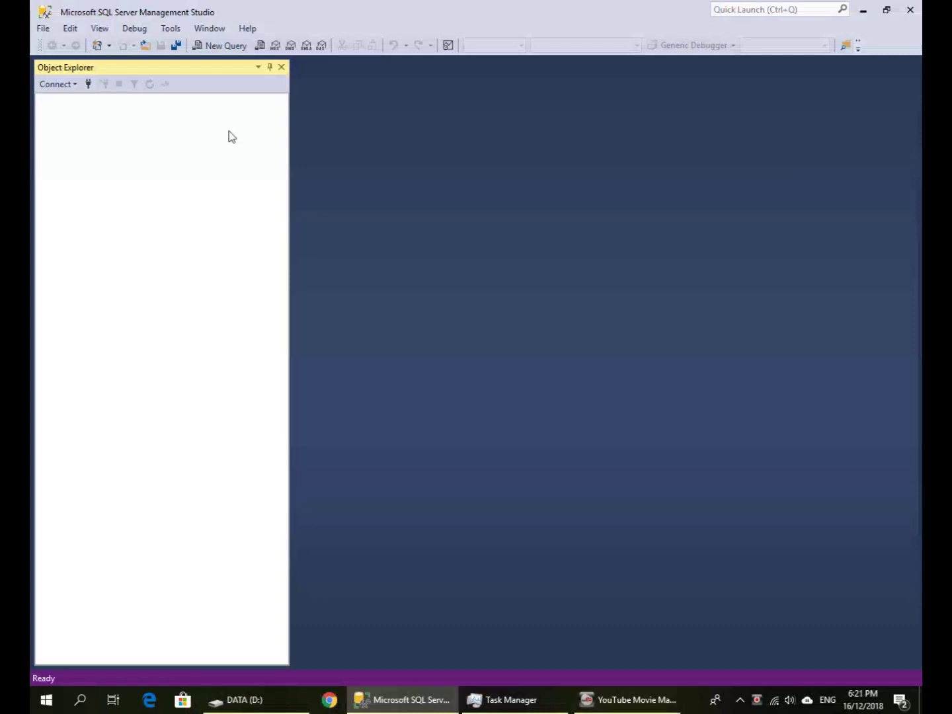
Step: Connect to the ACER Database Engine with Windows Authentication and expand its Databases folder
click(72, 86)
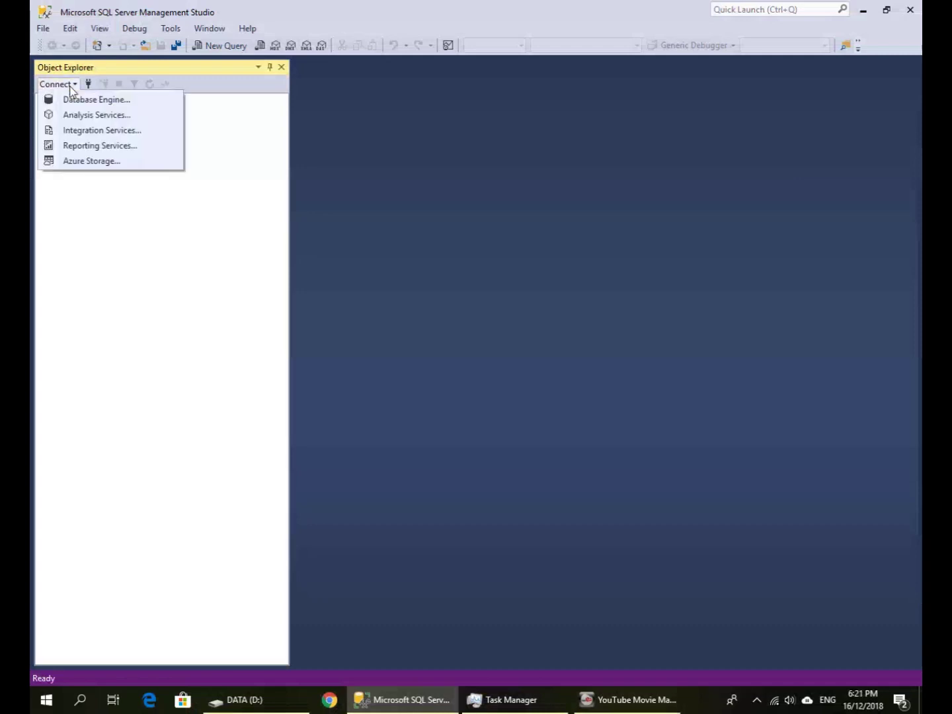
click(74, 99)
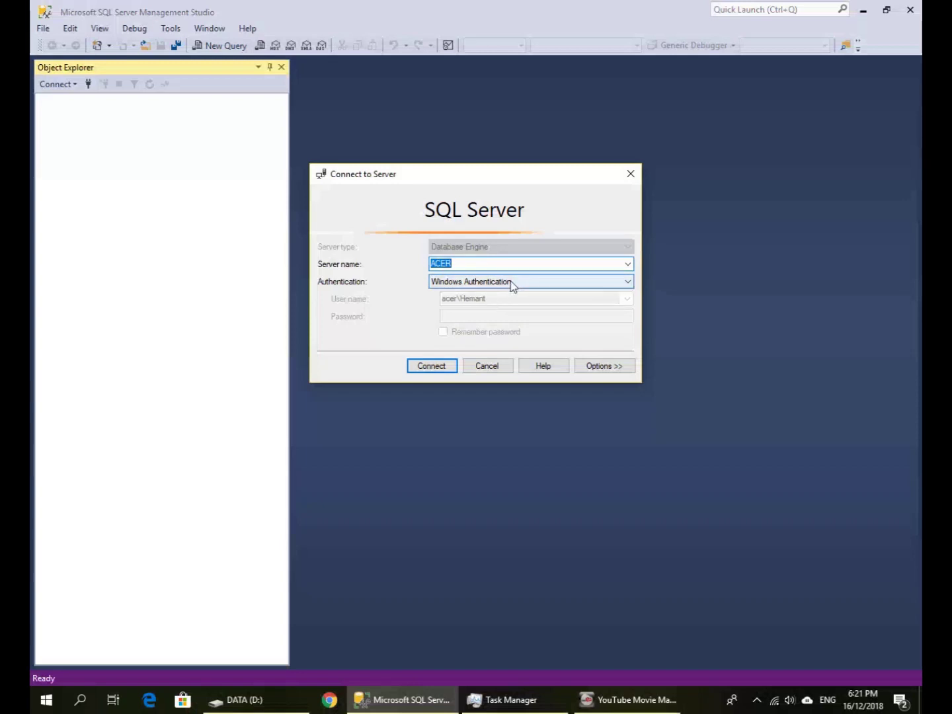
click(441, 369)
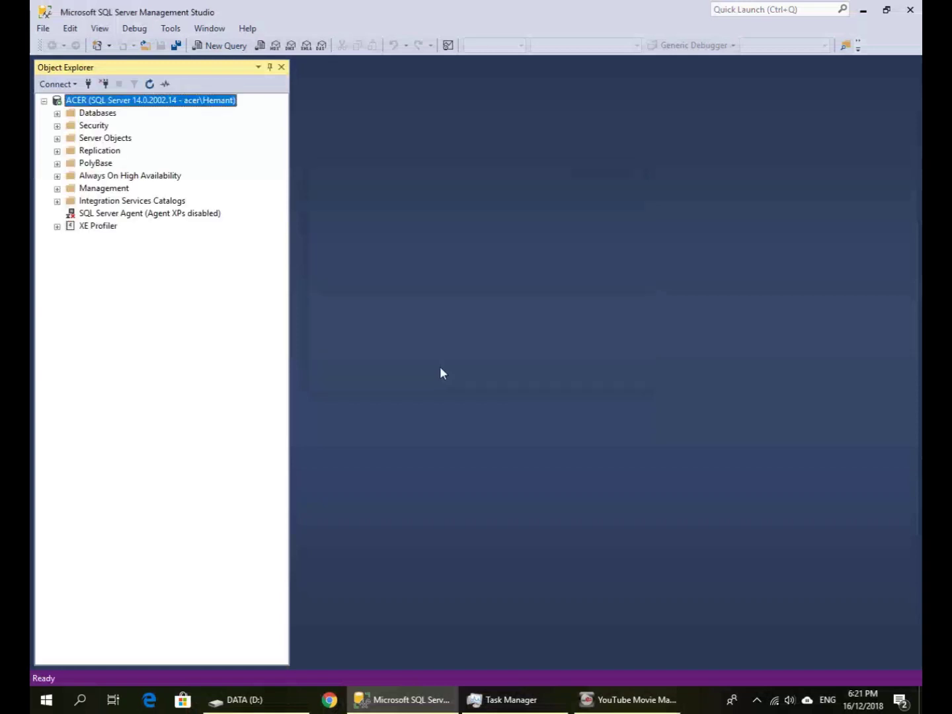
click(56, 113)
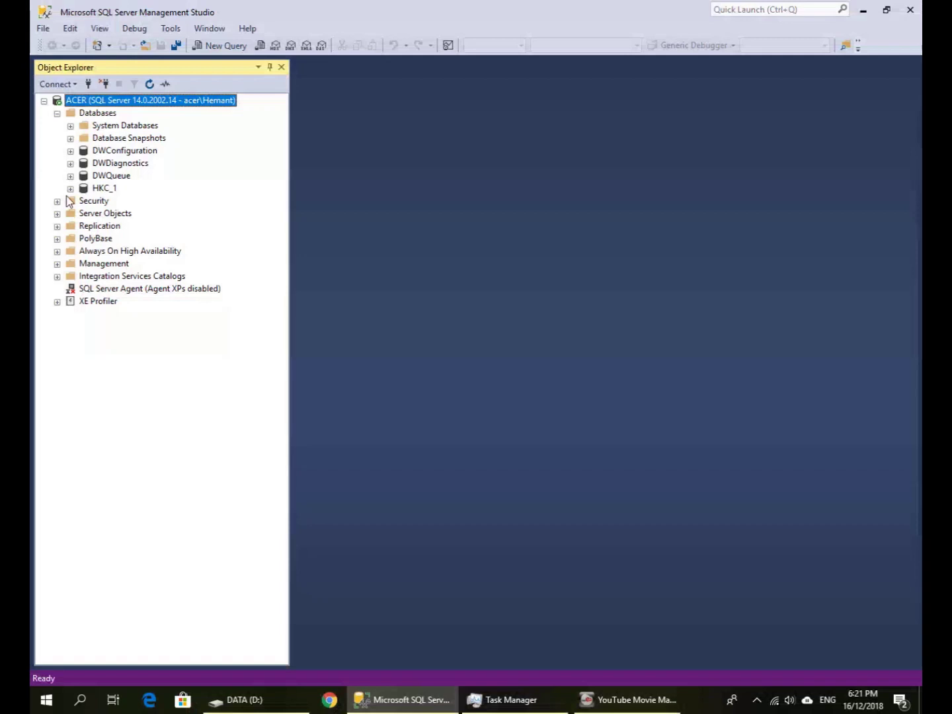
Step: Expand the System Databases folder to view the databases it holds, and collapse it again
click(111, 130)
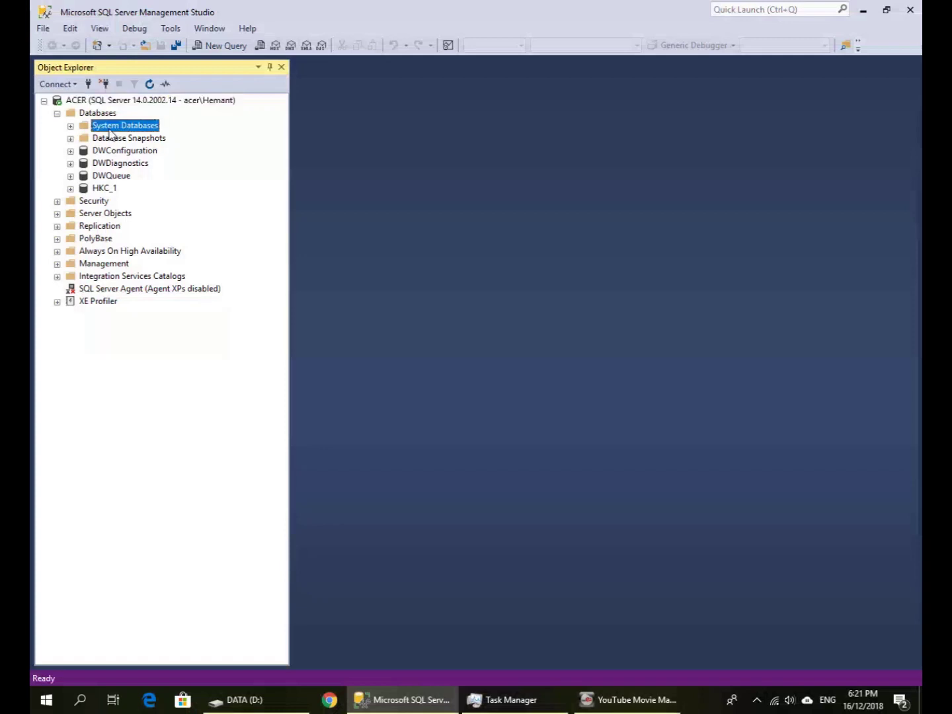
double_click(110, 128)
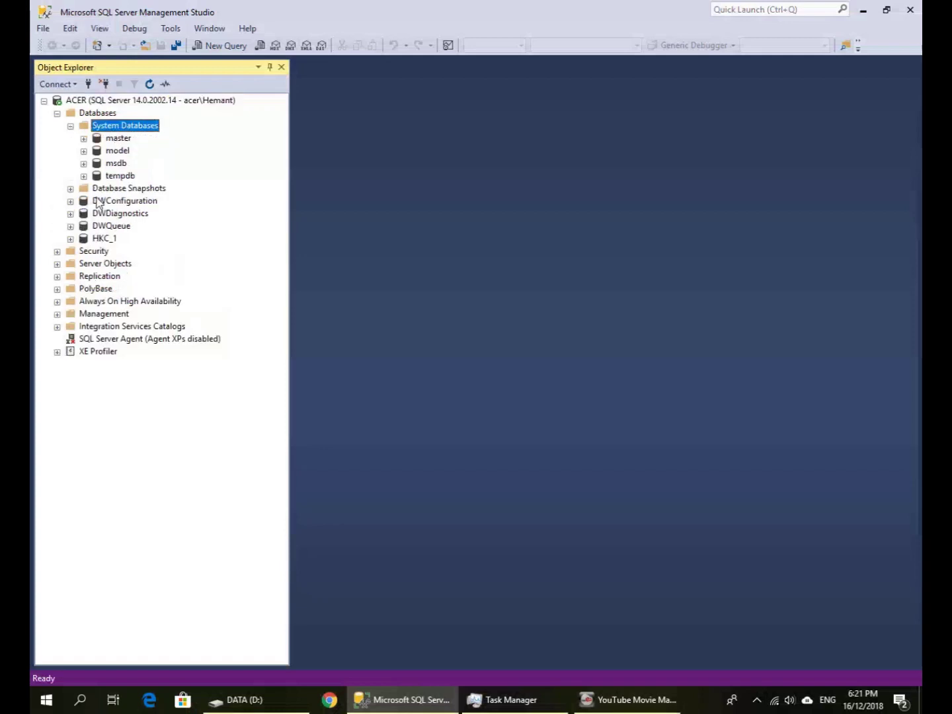
click(70, 126)
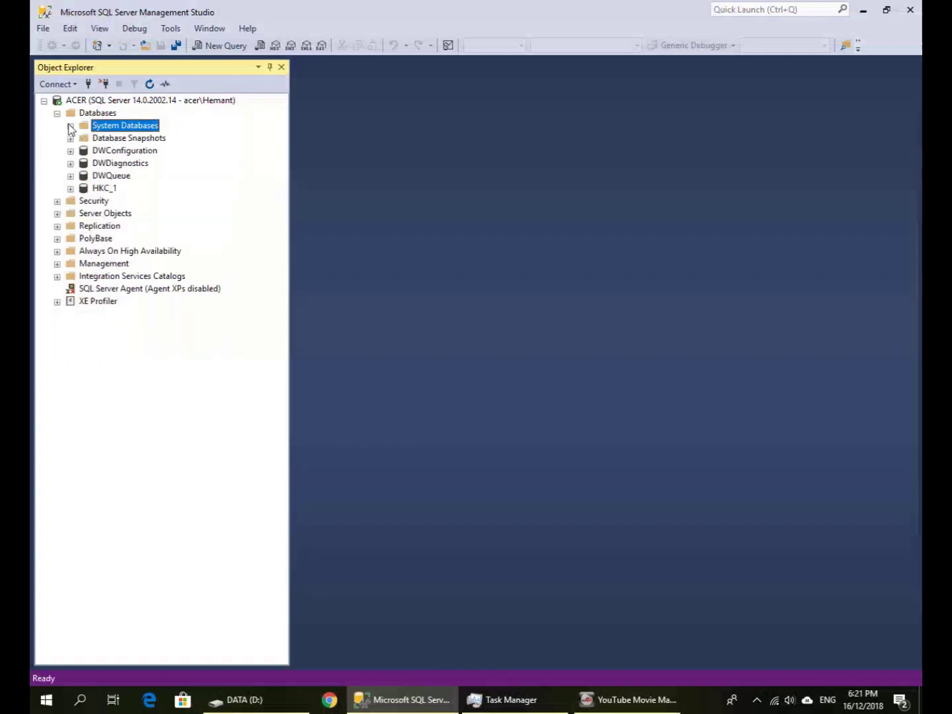
Step: Start a new database named My_New_Database and widen the Logical Name column in its file list
click(87, 115)
right_click(87, 117)
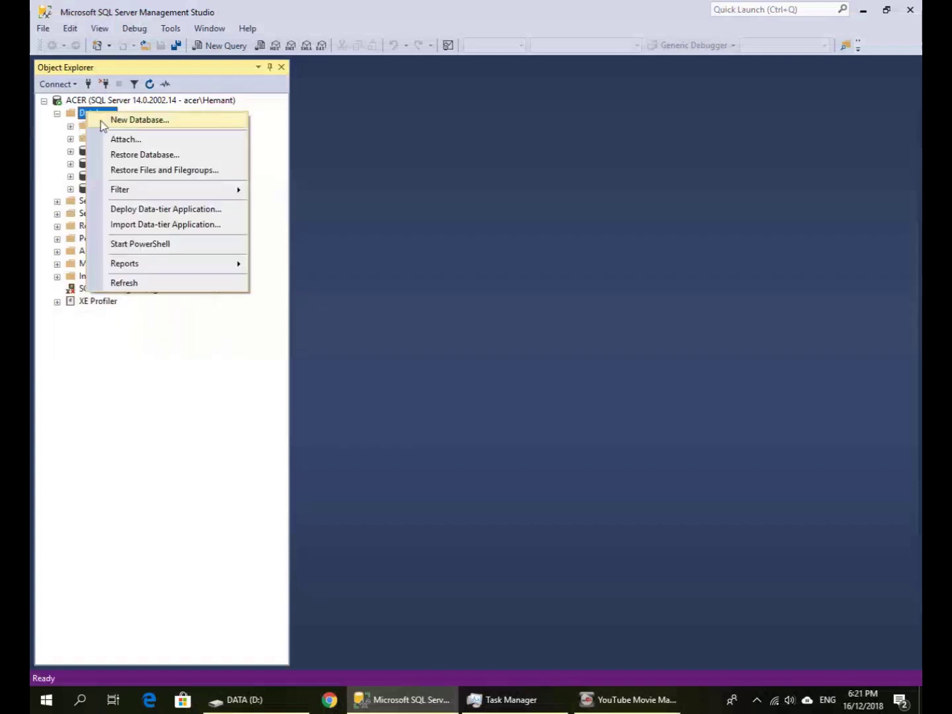
click(133, 120)
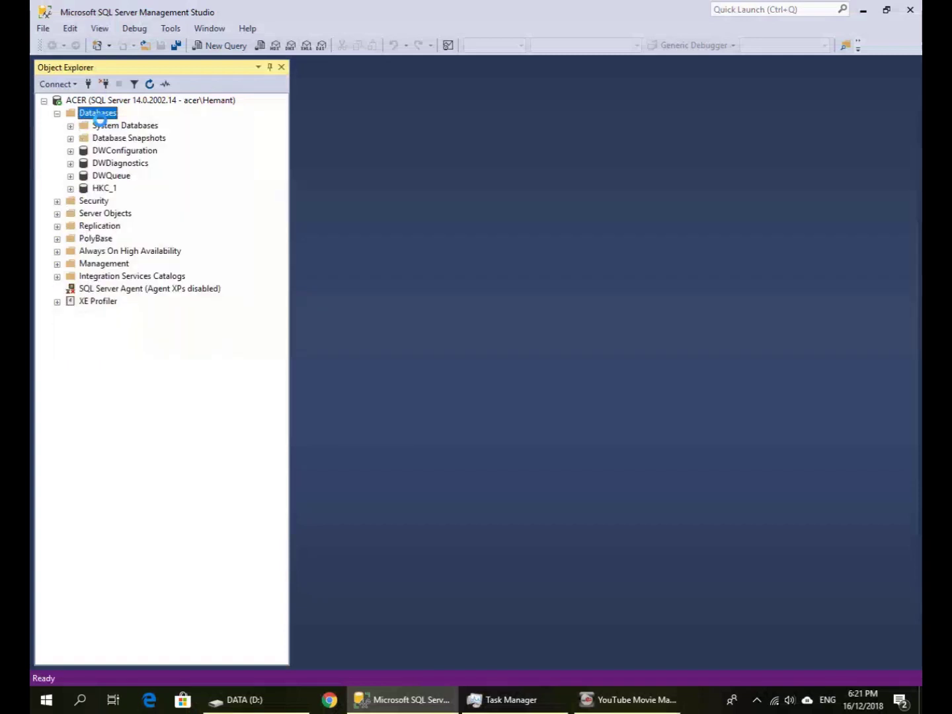
text(M)
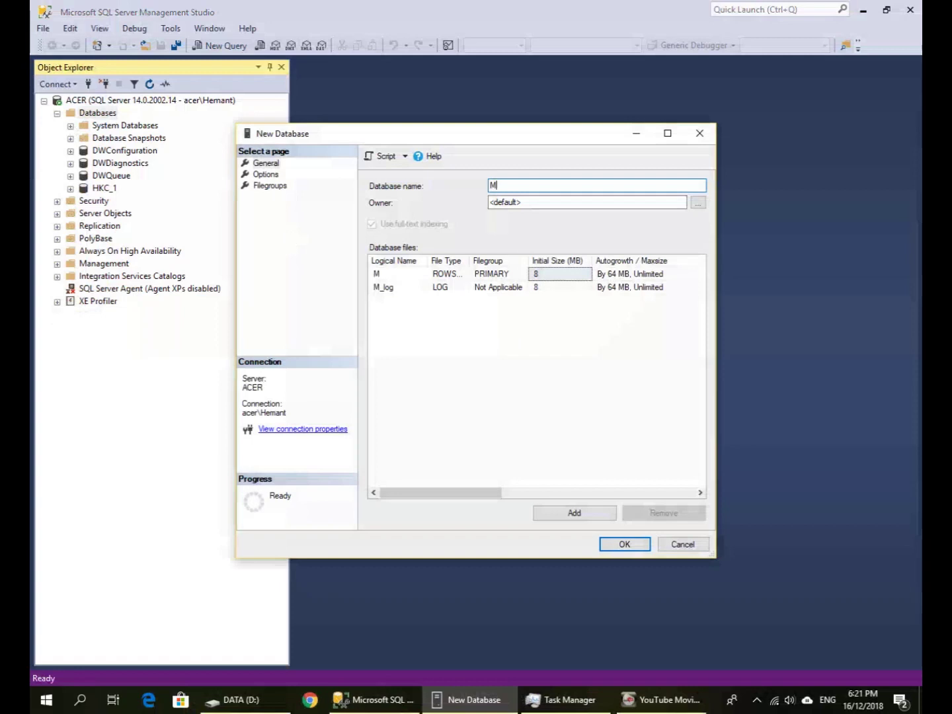
text(y_New_Database)
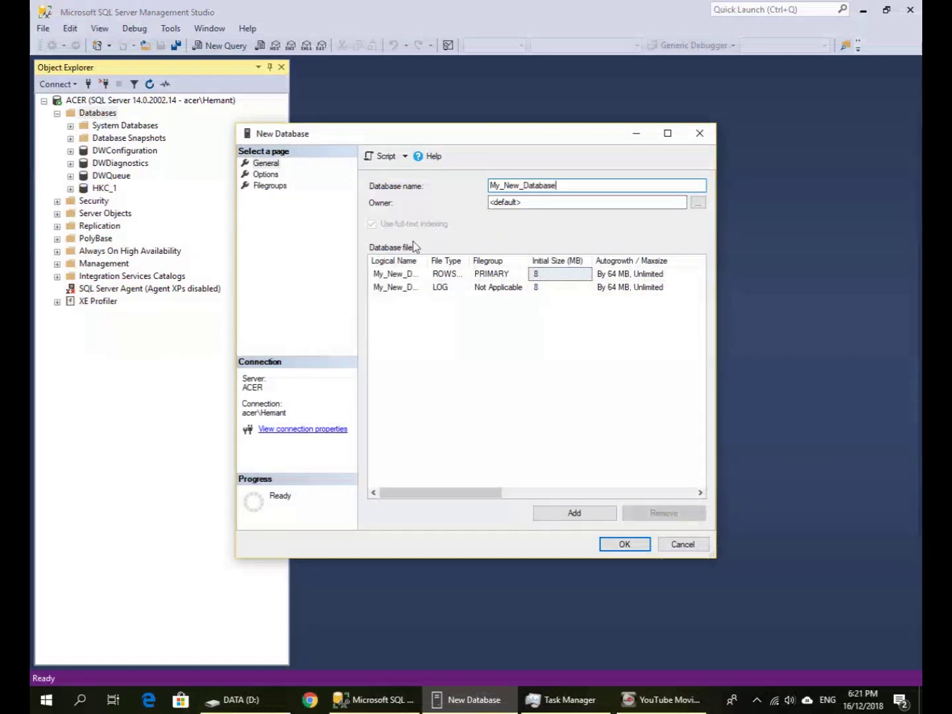
drag(429, 259, 468, 257)
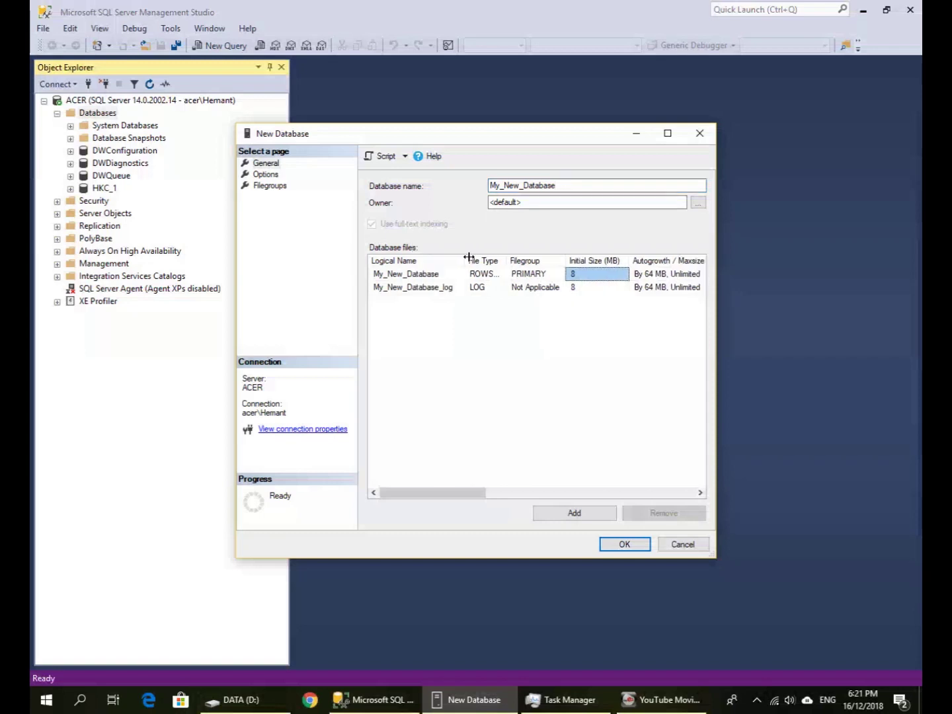
Step: Set the initial size of the My_New_Database data file to 32 MB
click(581, 275)
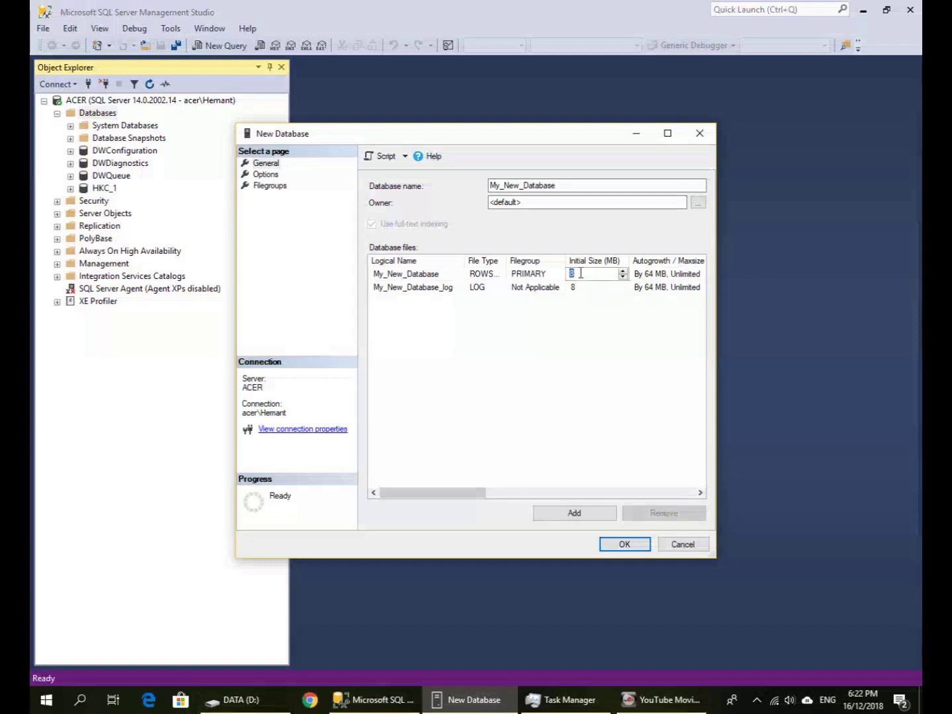
text(32)
click(578, 288)
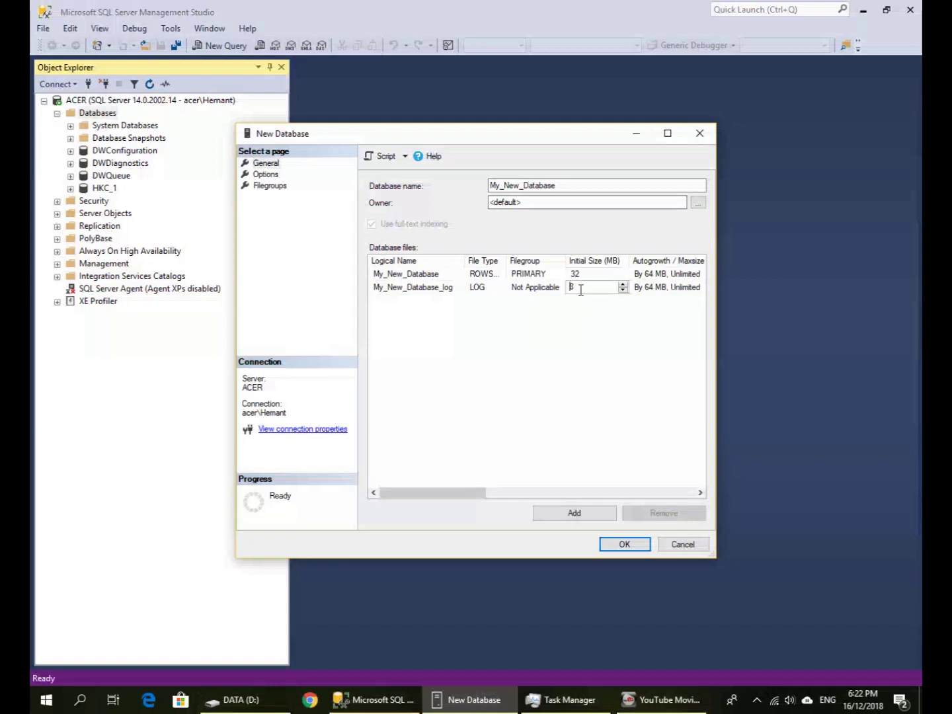
Step: Set the path of the primary data file to D:\SQL_Server_Databases
drag(454, 496, 520, 492)
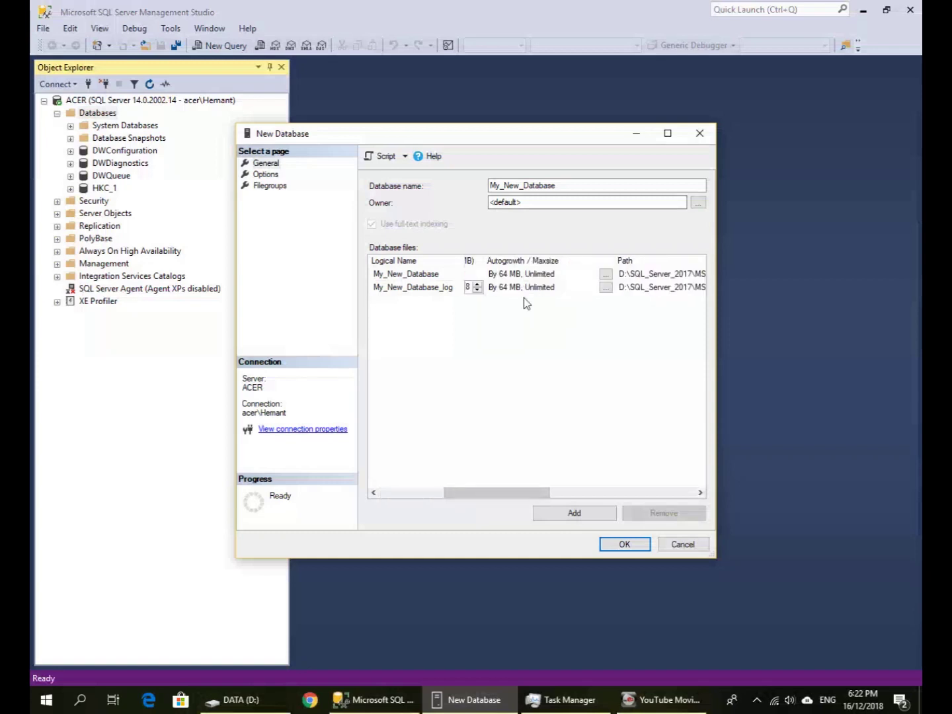
drag(533, 499, 601, 490)
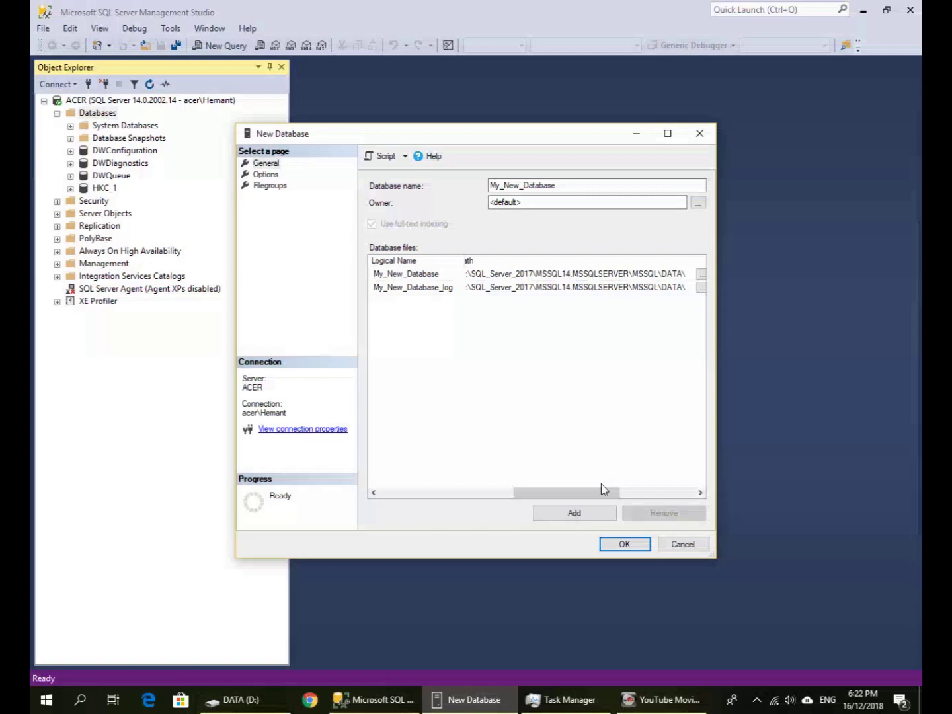
mouse_move(601, 491)
mouse_down()
mouse_move(521, 492)
mouse_move(583, 495)
mouse_up()
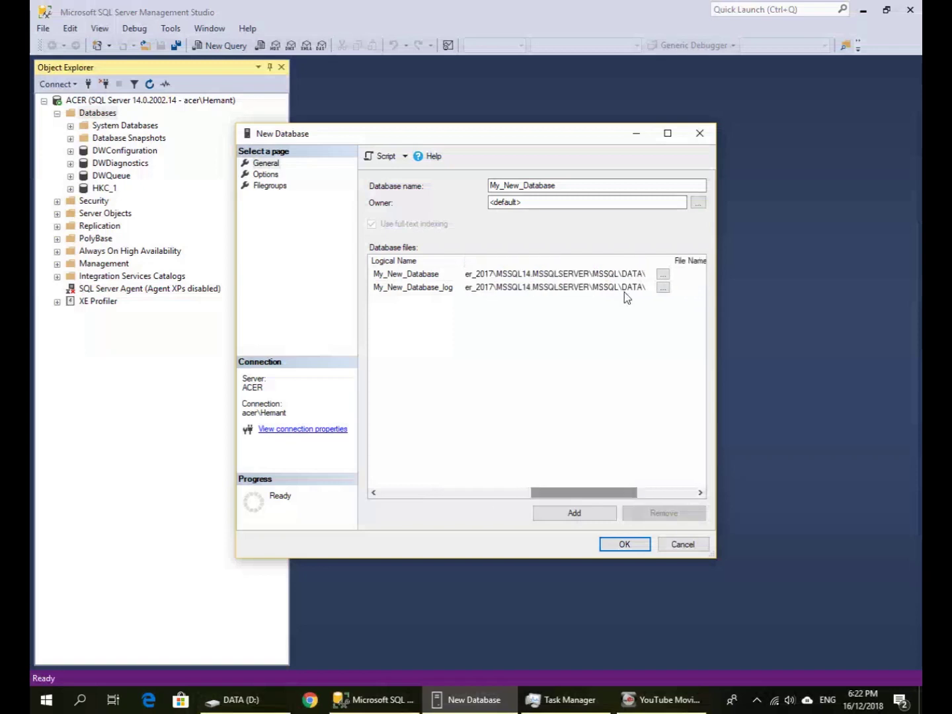
click(663, 285)
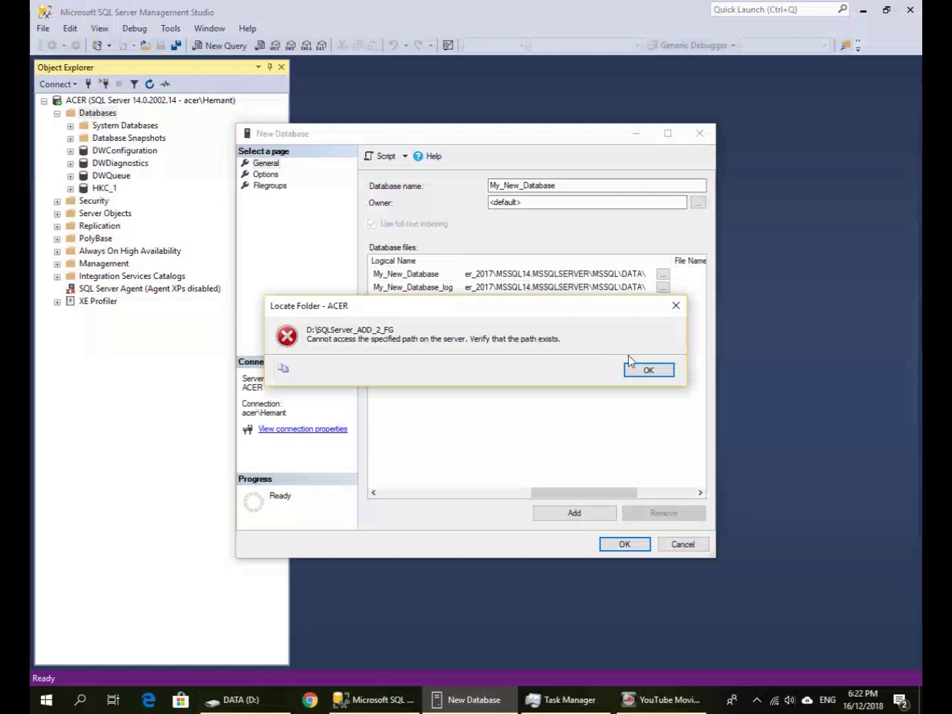
click(646, 372)
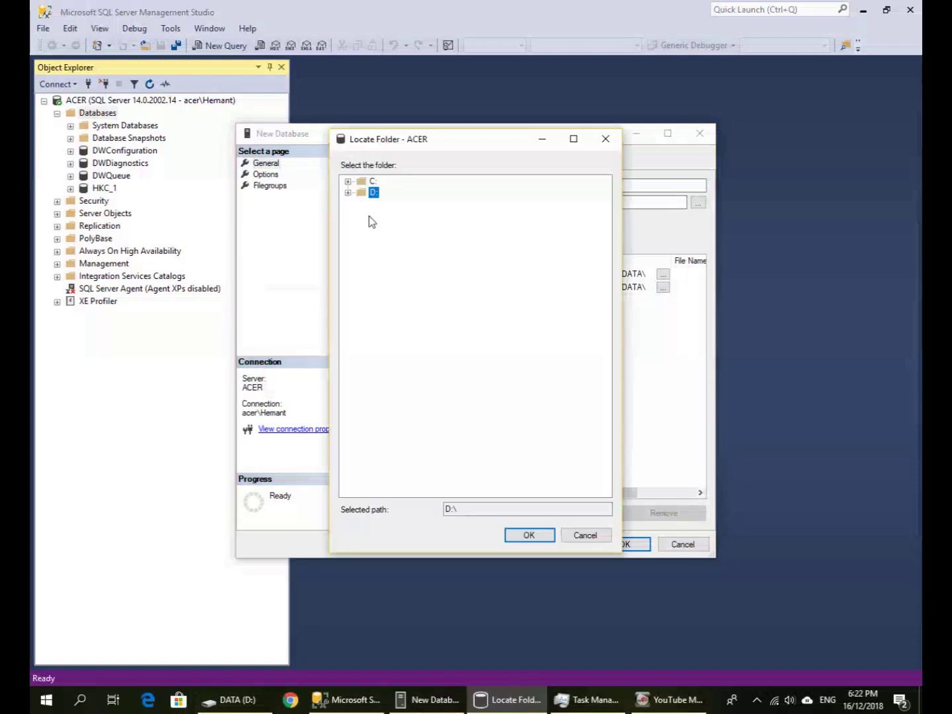
click(349, 194)
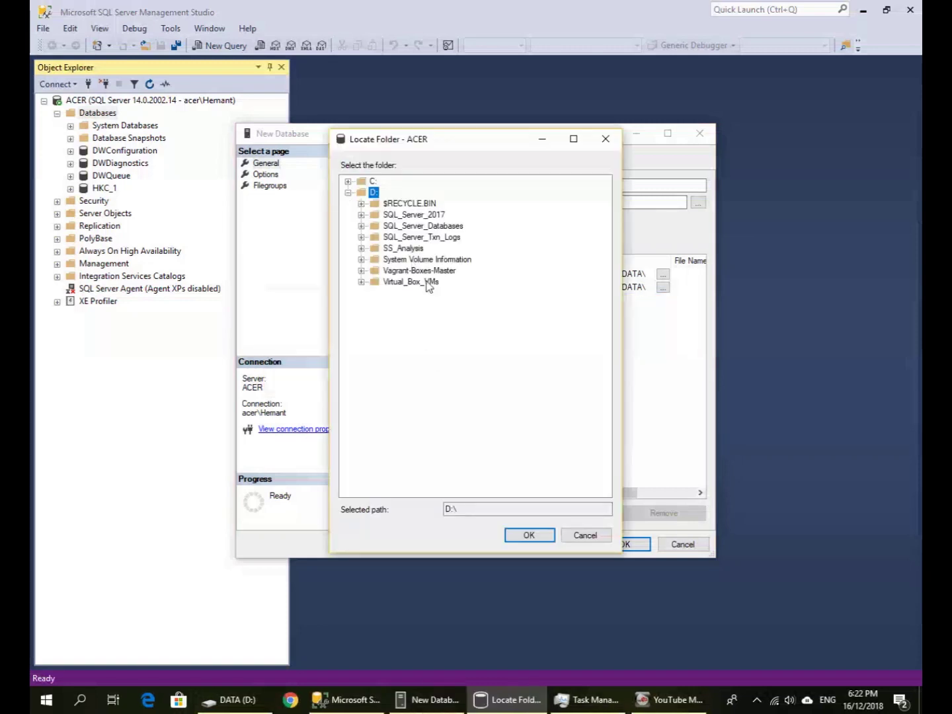
click(424, 227)
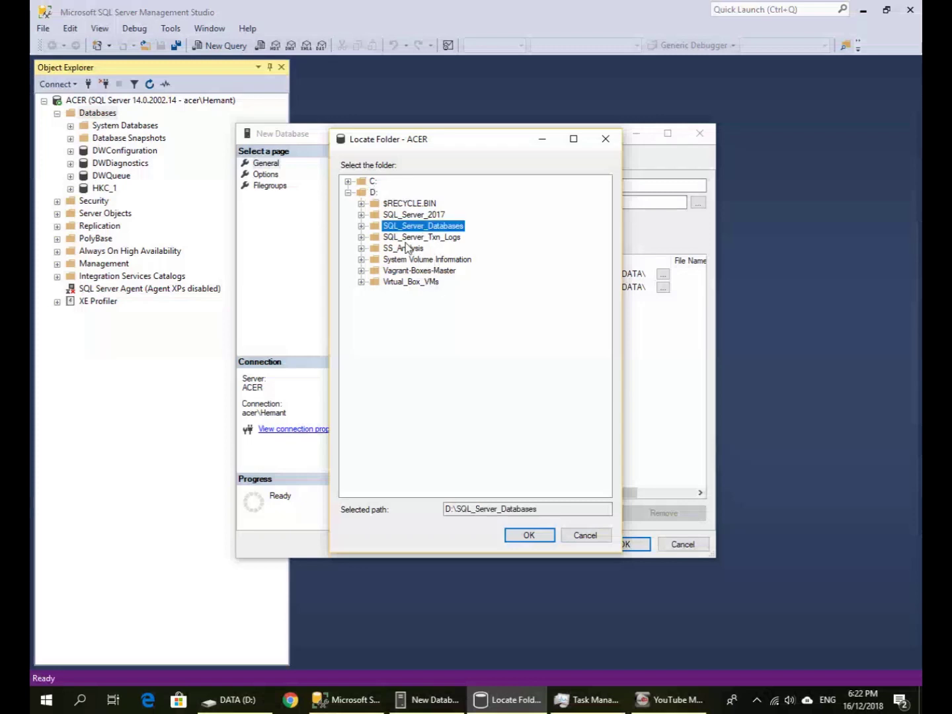
click(530, 535)
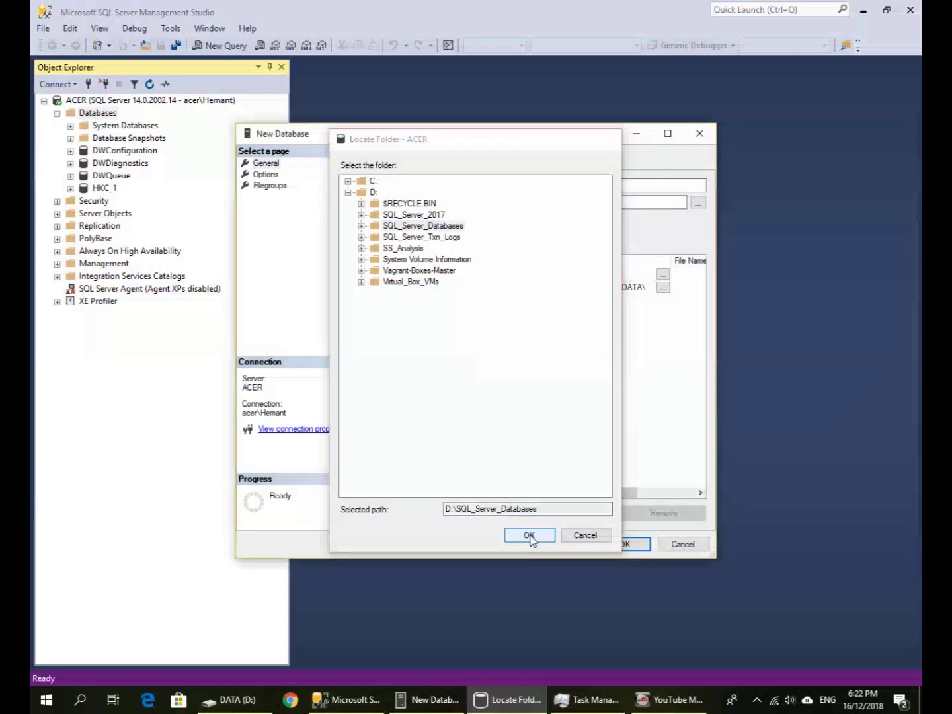
Step: Set the path of the log file to D:\SQL_Server_Txn_Logs
click(662, 287)
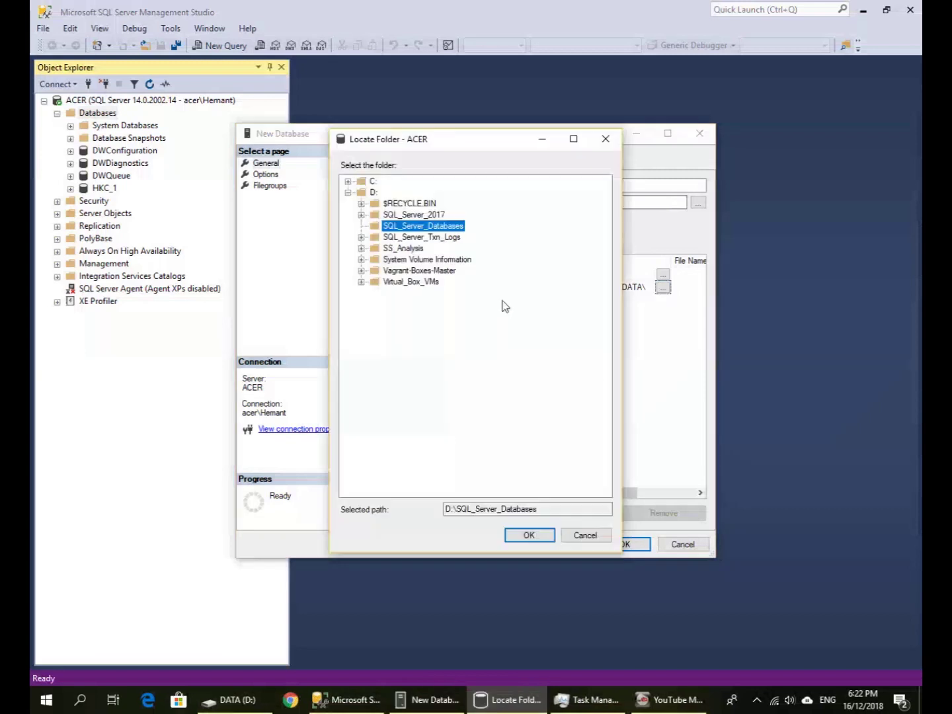
click(403, 238)
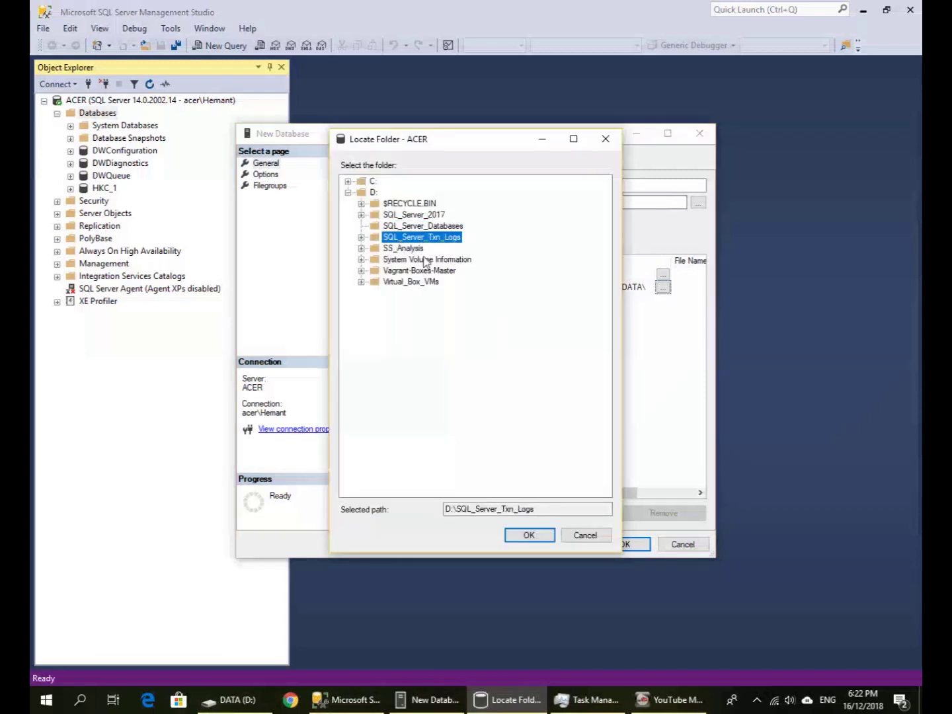
click(522, 535)
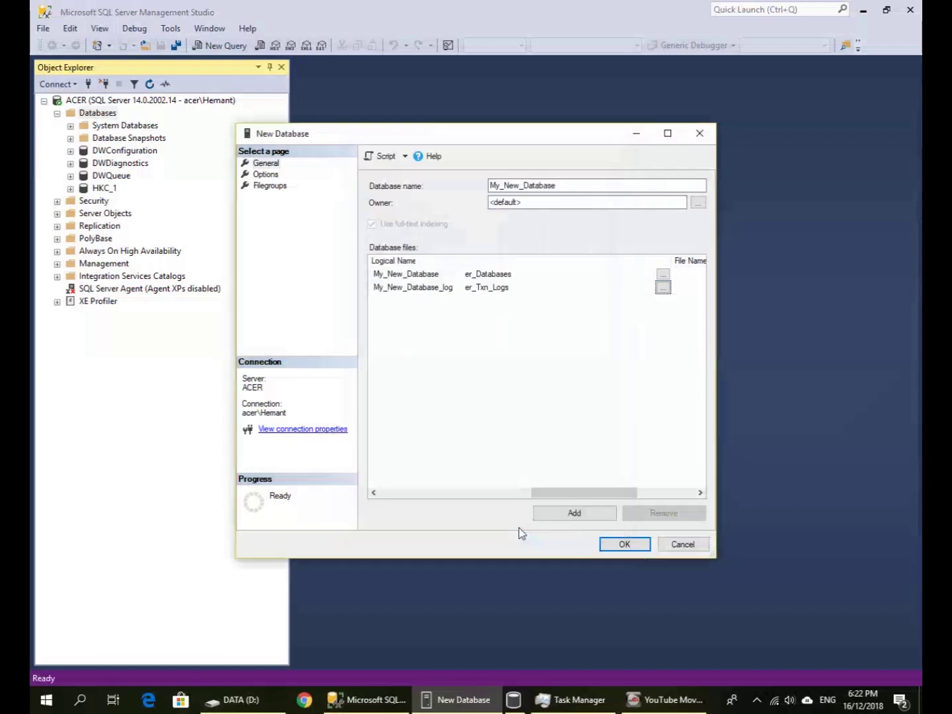
Step: Enter the file names My_New_Database for the data file and My_New_Database_Log for the log file
drag(553, 494, 636, 493)
click(574, 273)
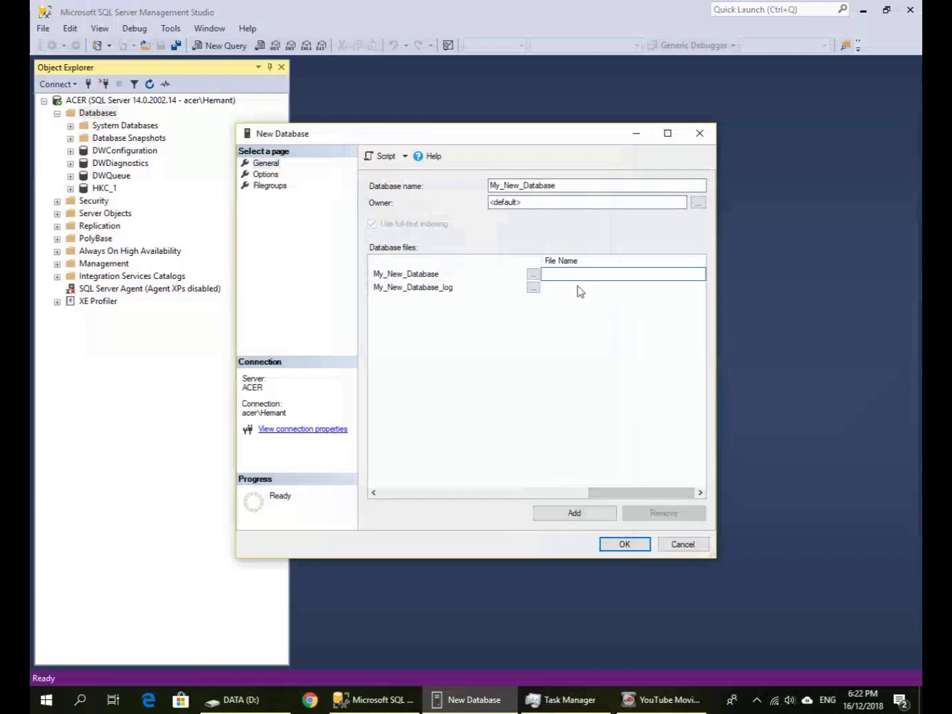
text(My_New_Dataabs)
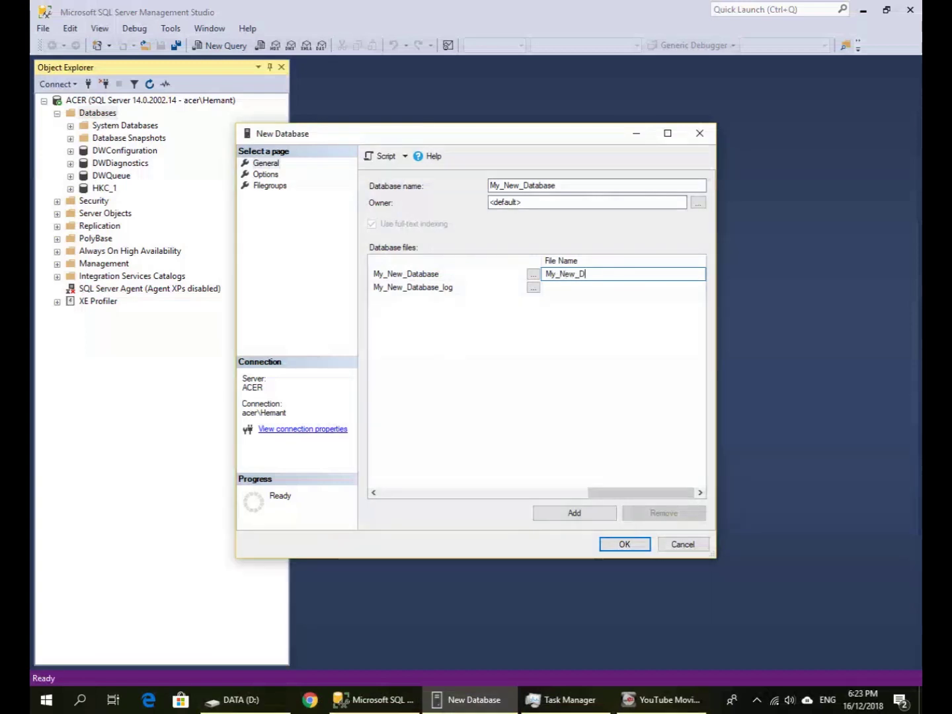
key(BackSpace)
key(BackSpace)
key(BackSpace)
text(base)
click(546, 291)
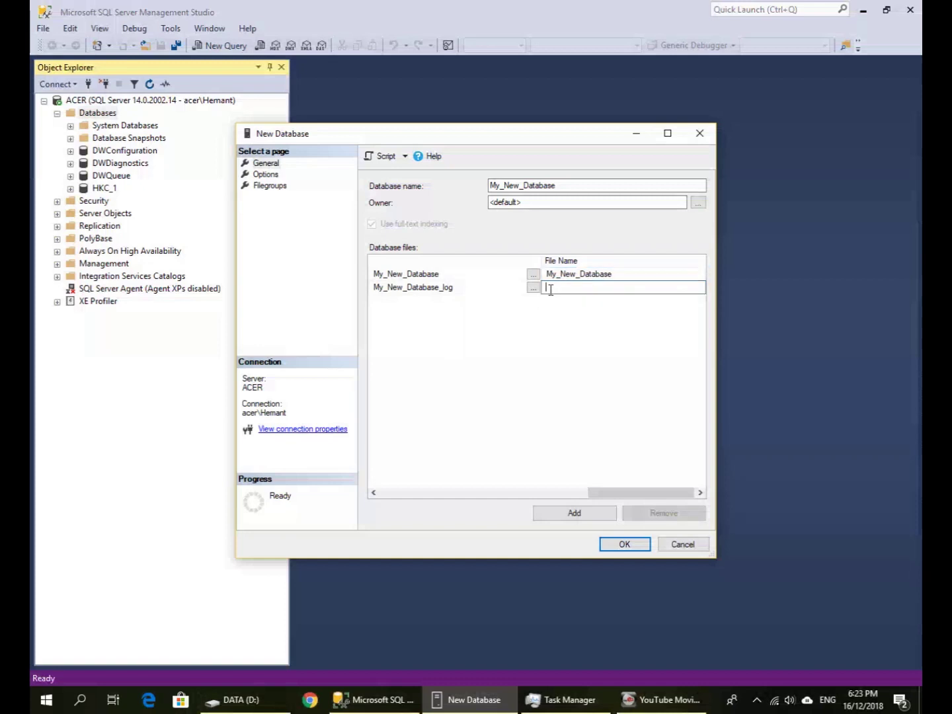
text(My_New_Database_Log)
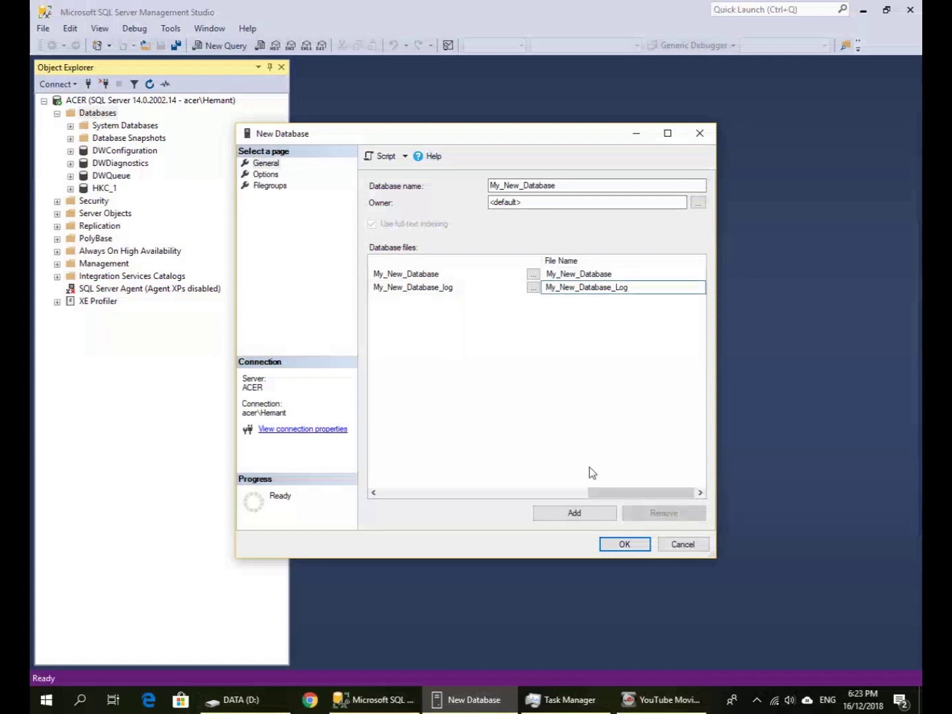
Step: Add an extra row to the database file list and remove it again
click(573, 514)
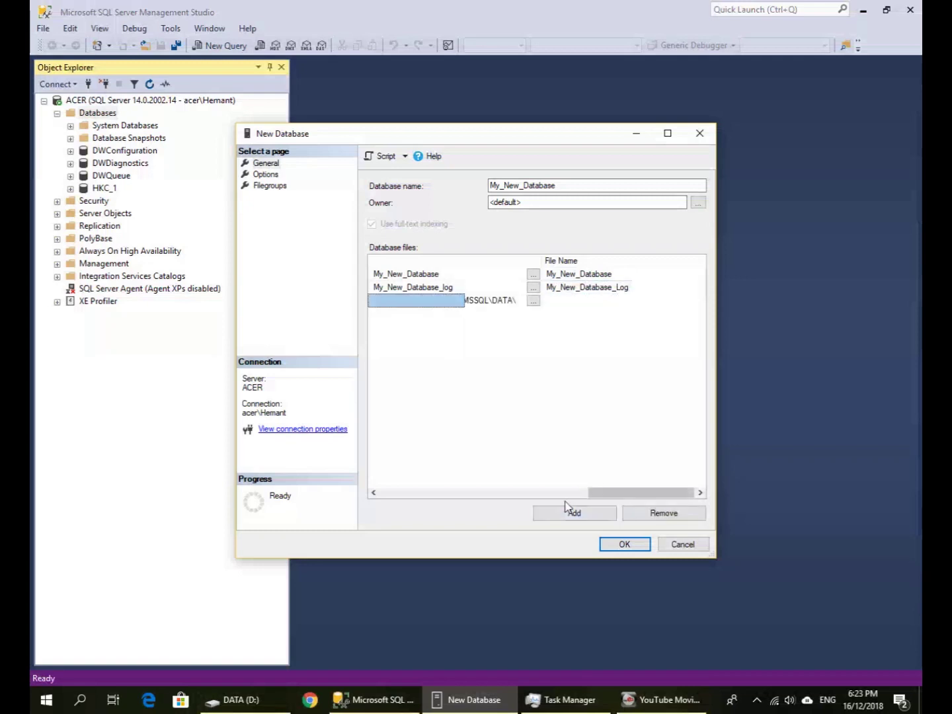
drag(615, 493, 426, 355)
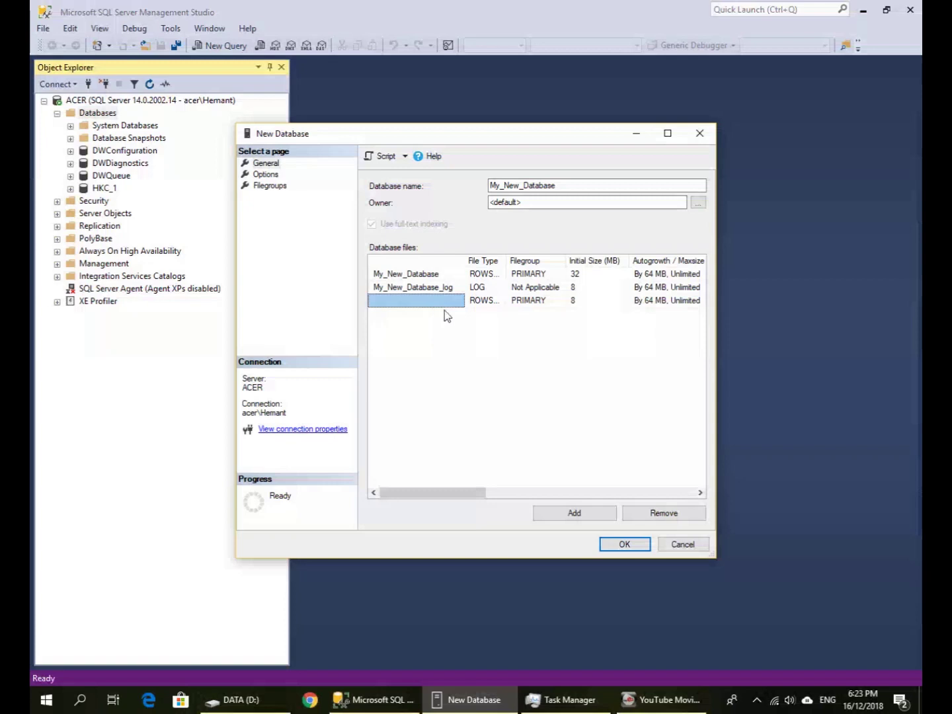
click(664, 514)
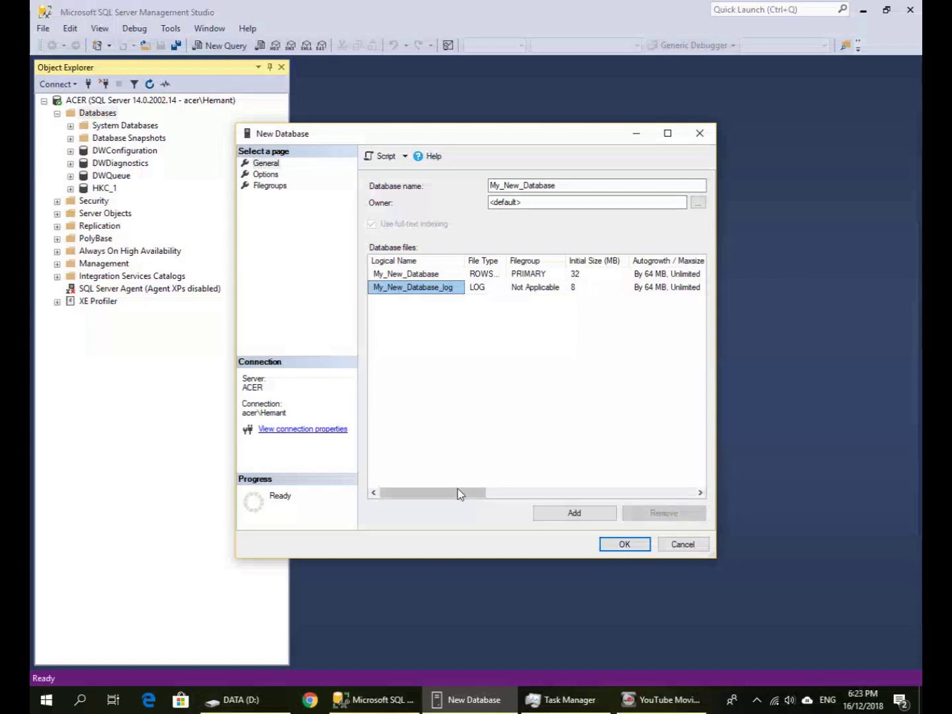
Step: Create the configured My_New_Database and expand its node in the server tree
drag(458, 490, 670, 491)
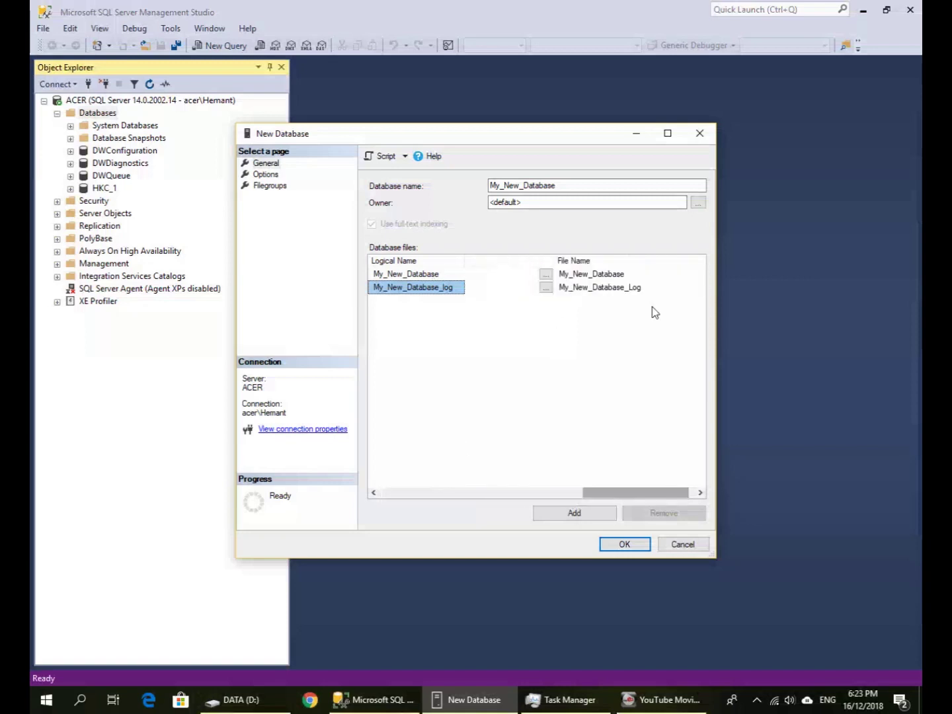
click(631, 545)
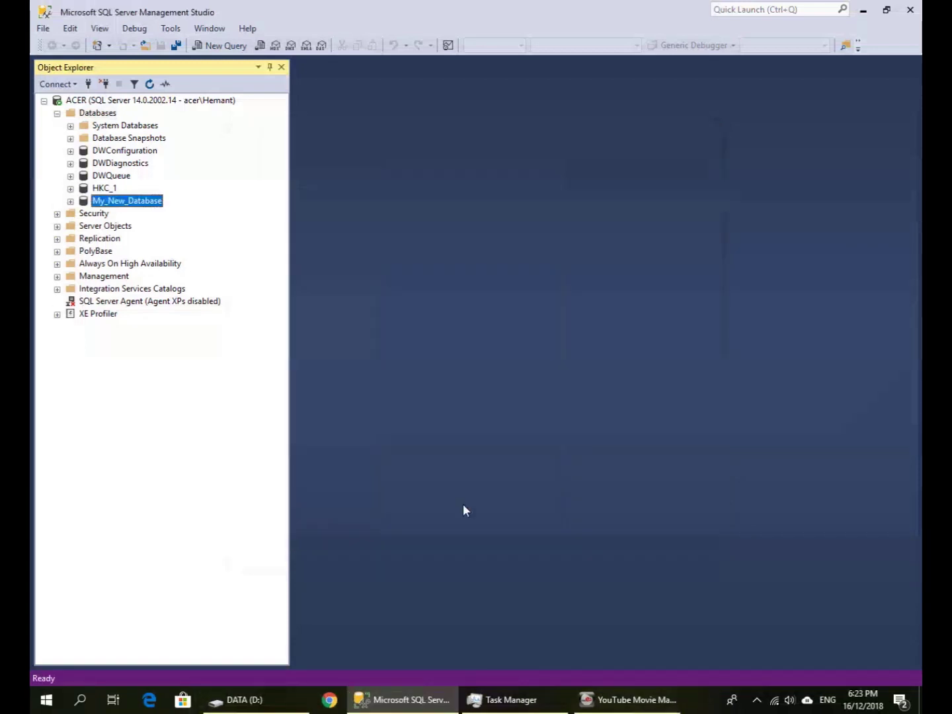
click(70, 201)
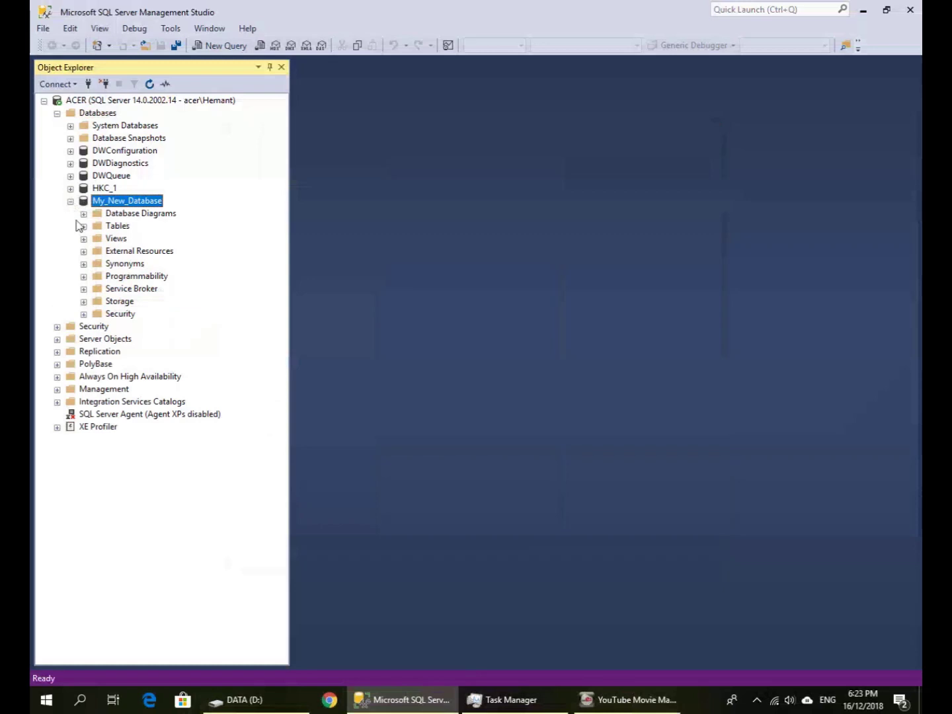
Step: Expand the Tables folder of My_New_Database and start designing a new table in it
click(83, 226)
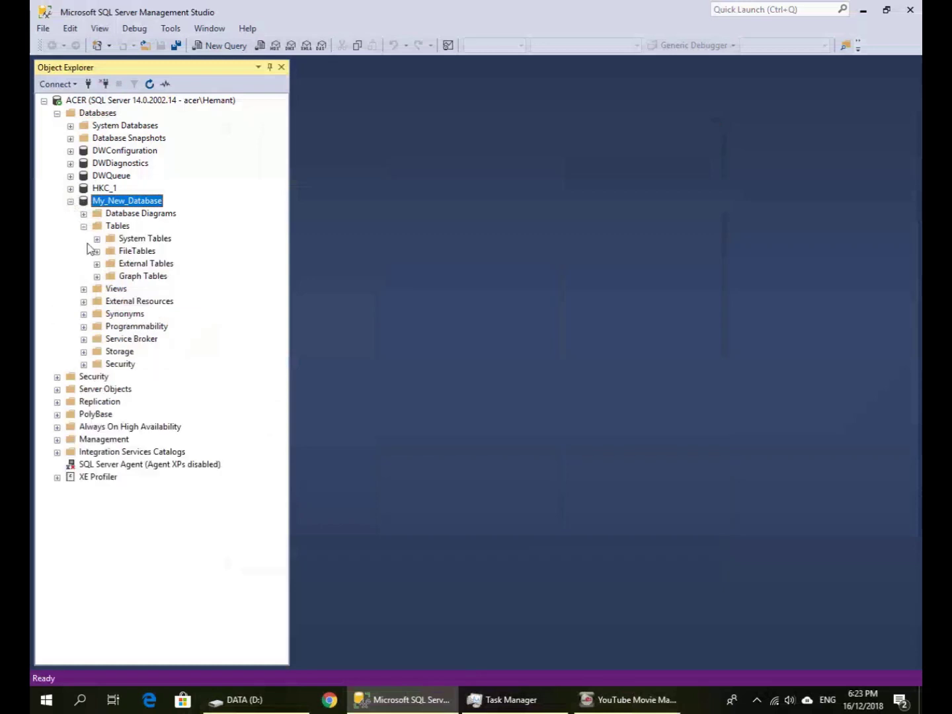
click(97, 240)
click(120, 227)
right_click(123, 227)
mouse_move(151, 239)
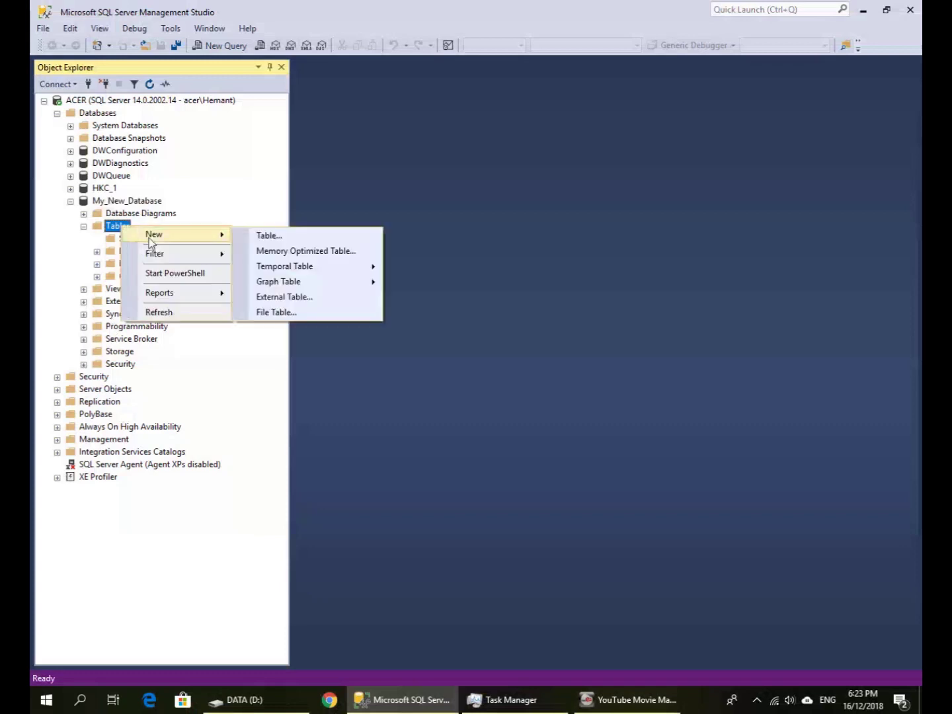
click(289, 236)
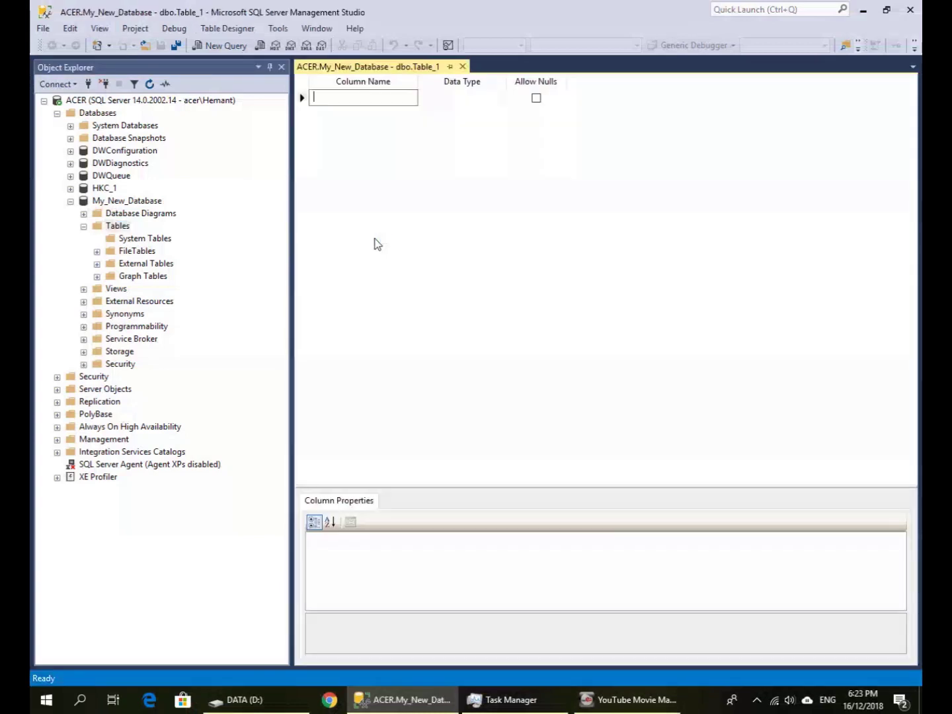
Step: Define the table's first column as Employee_ID with data type numeric(18, 0)
text(Employee_ID)
key(Tab)
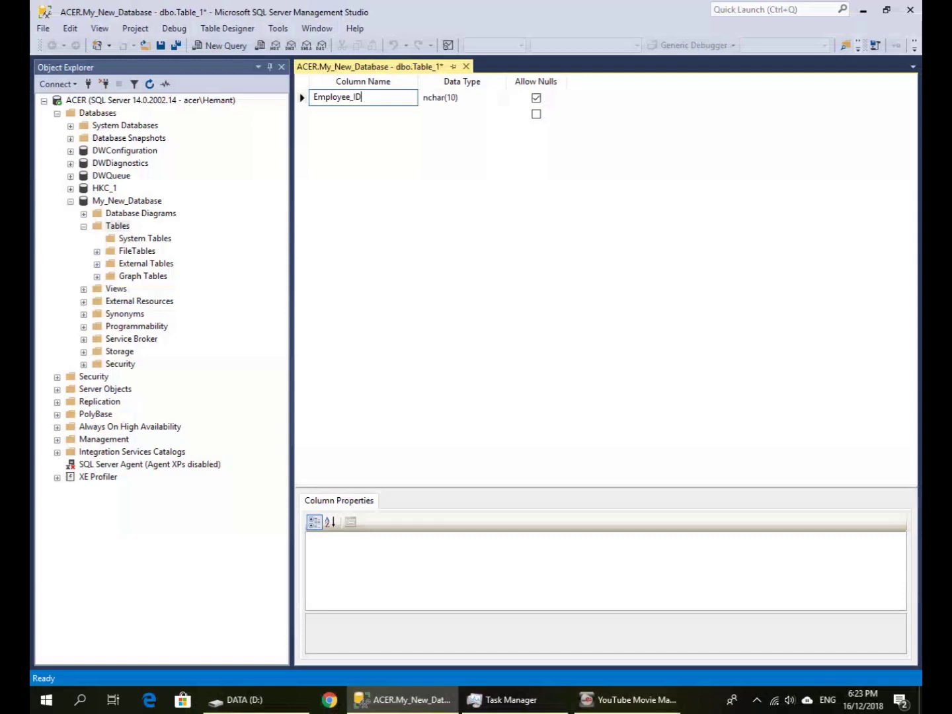
click(500, 97)
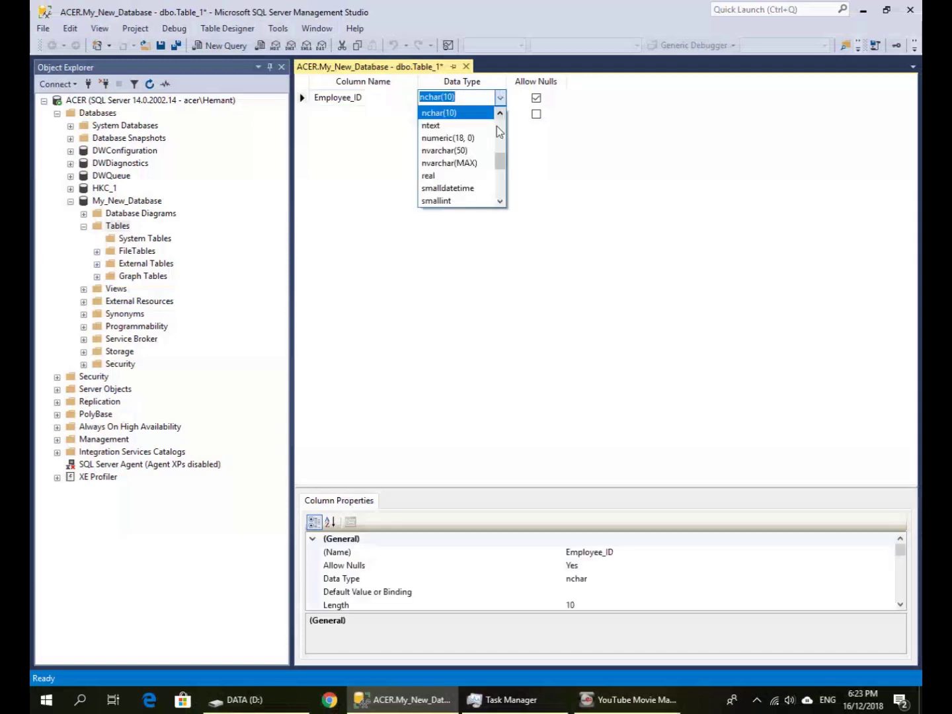
click(471, 138)
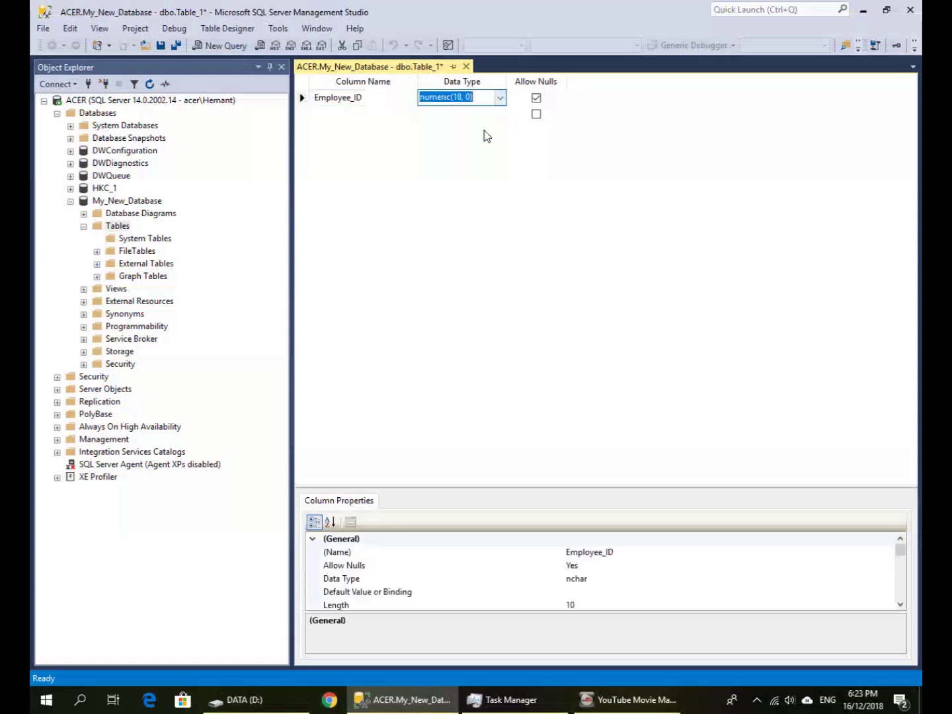
Step: Add a second column named Employee_Name with data type nvarchar(50)
click(350, 113)
text(Employee_)
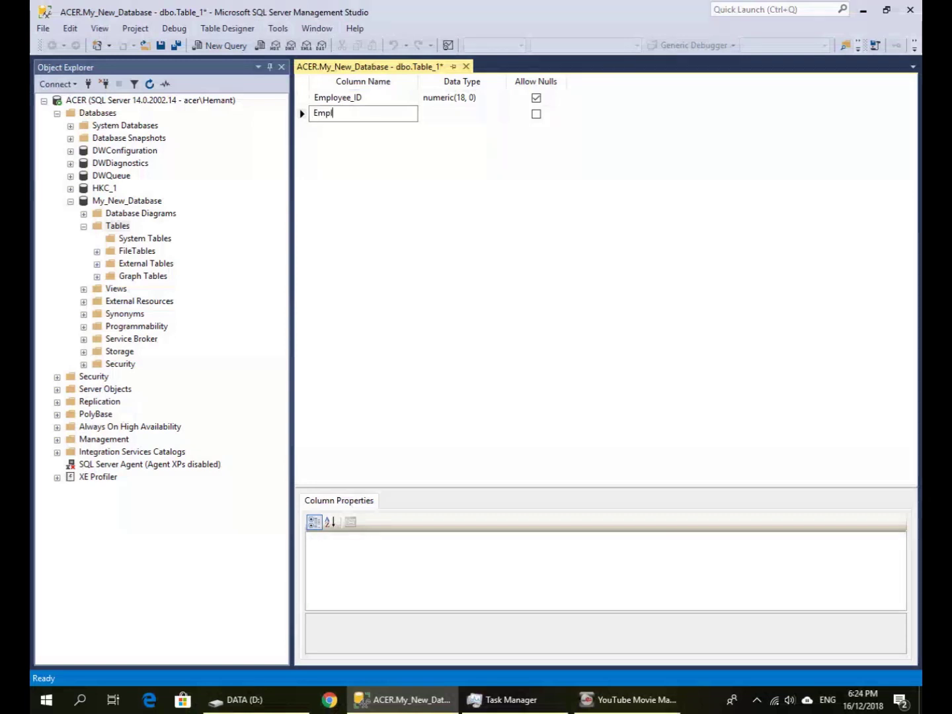
text(Name)
click(432, 105)
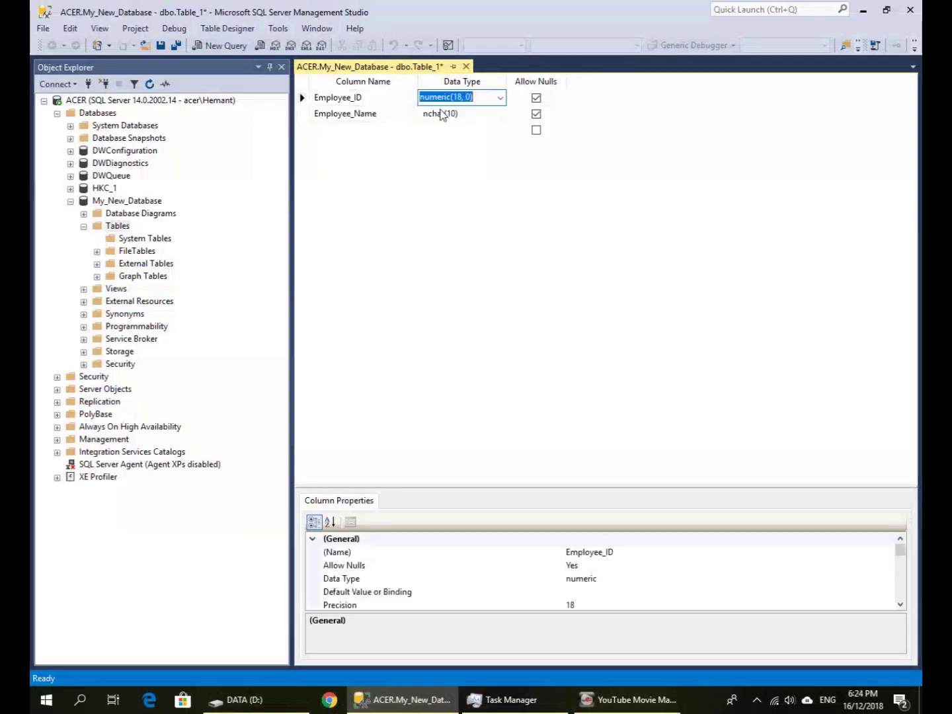
click(450, 116)
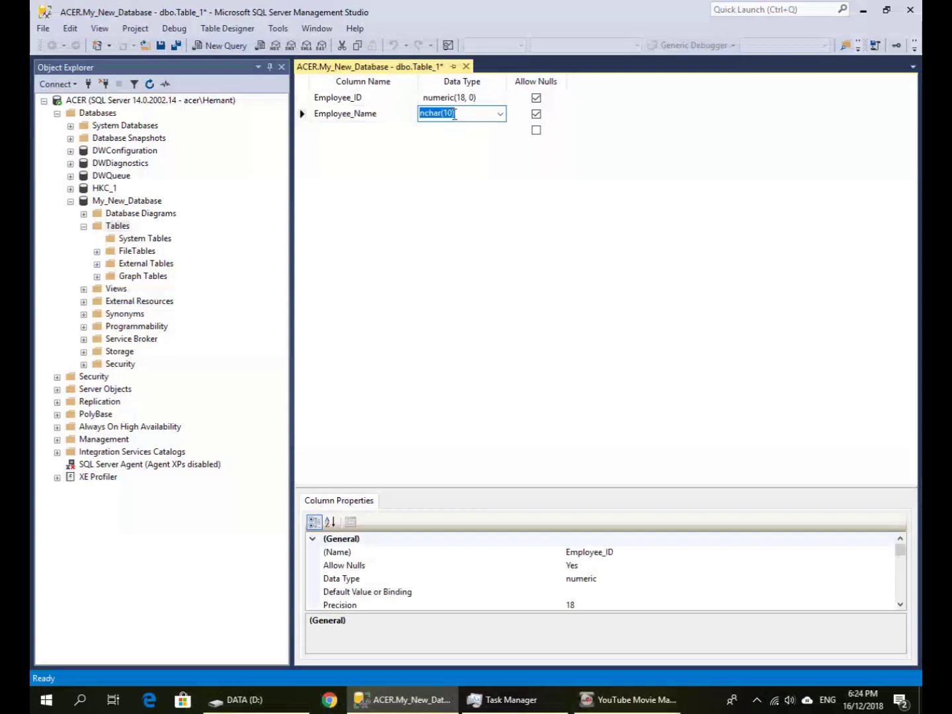
click(500, 116)
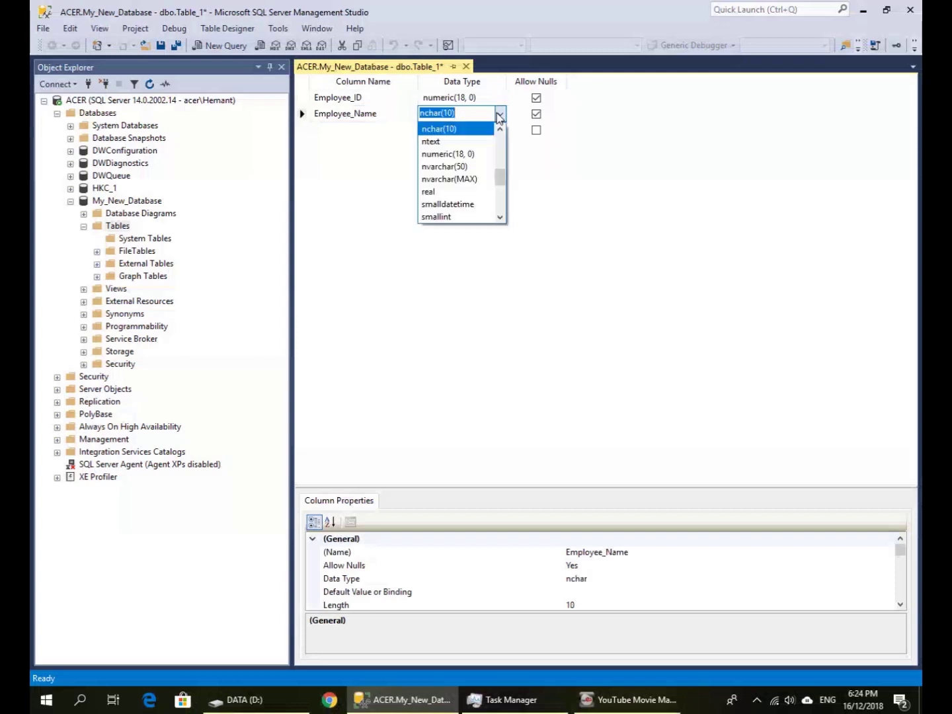
click(490, 168)
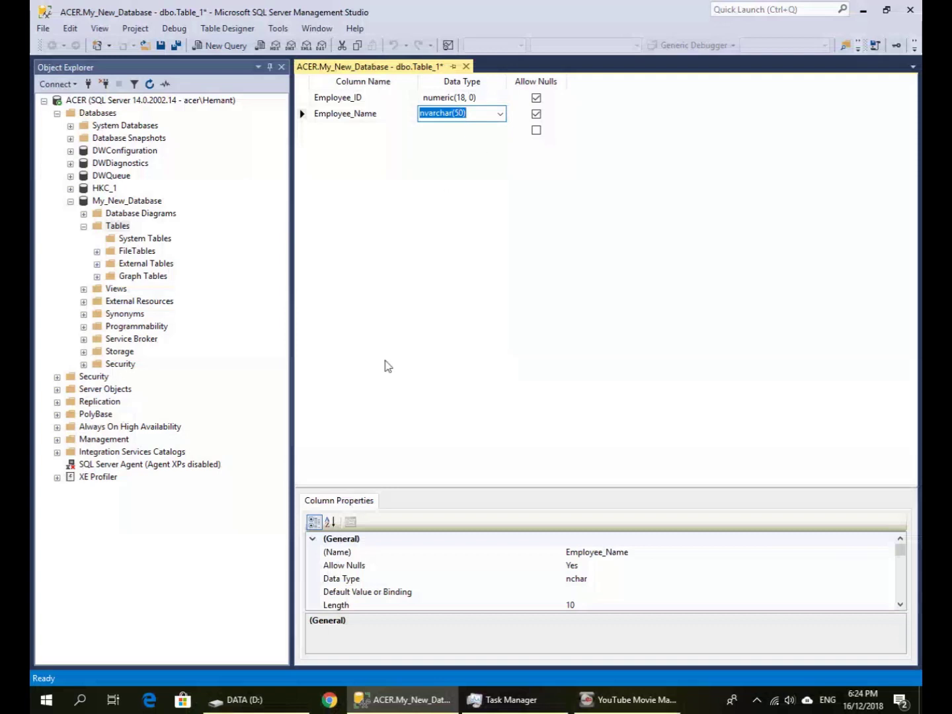
Step: Save the new table under the name Employees
click(160, 46)
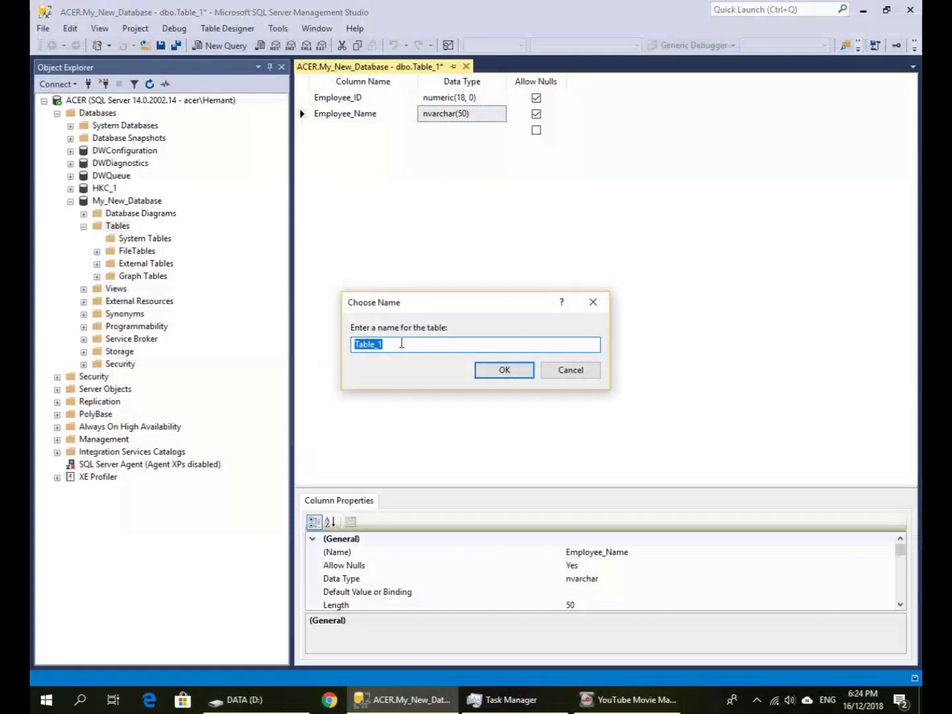
text(e)
key(BackSpace)
text(Employees)
click(490, 370)
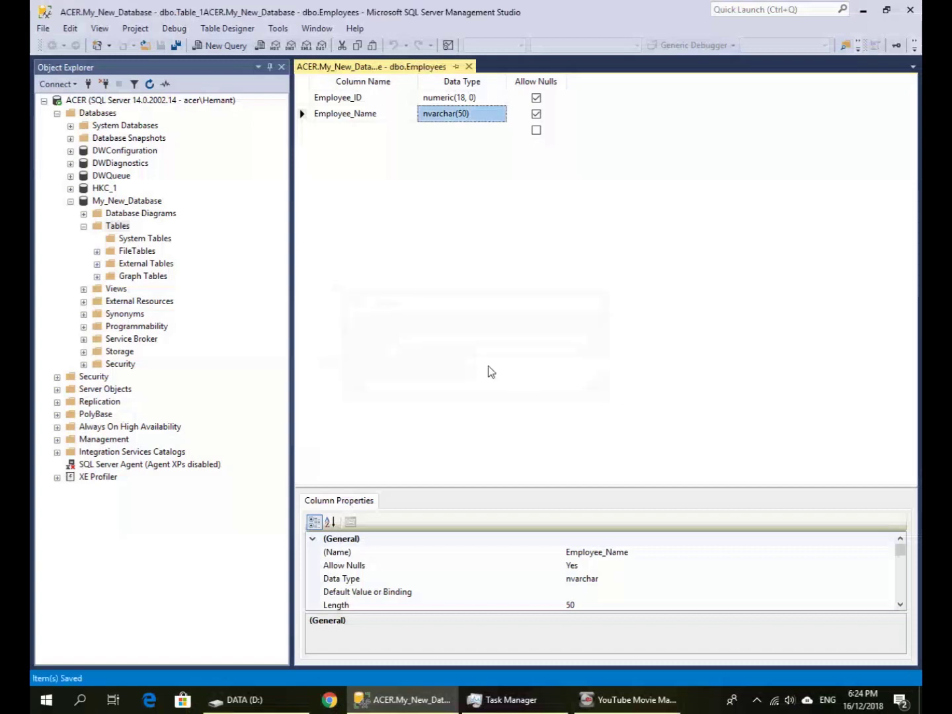
Step: Refresh the Tables folder of My_New_Database and select the dbo.Employees table
click(117, 227)
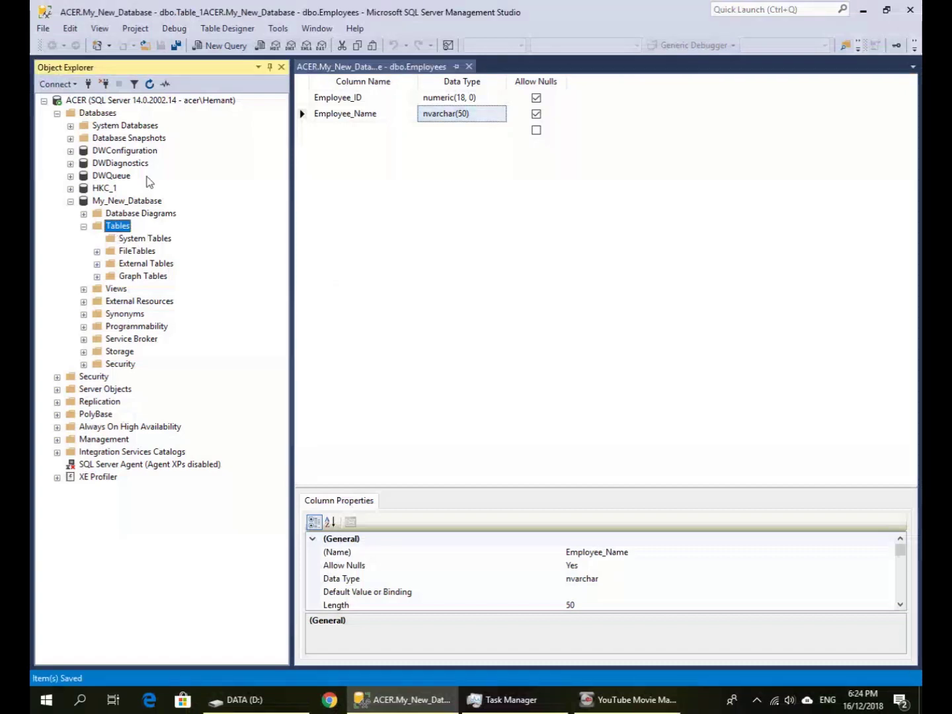
click(150, 85)
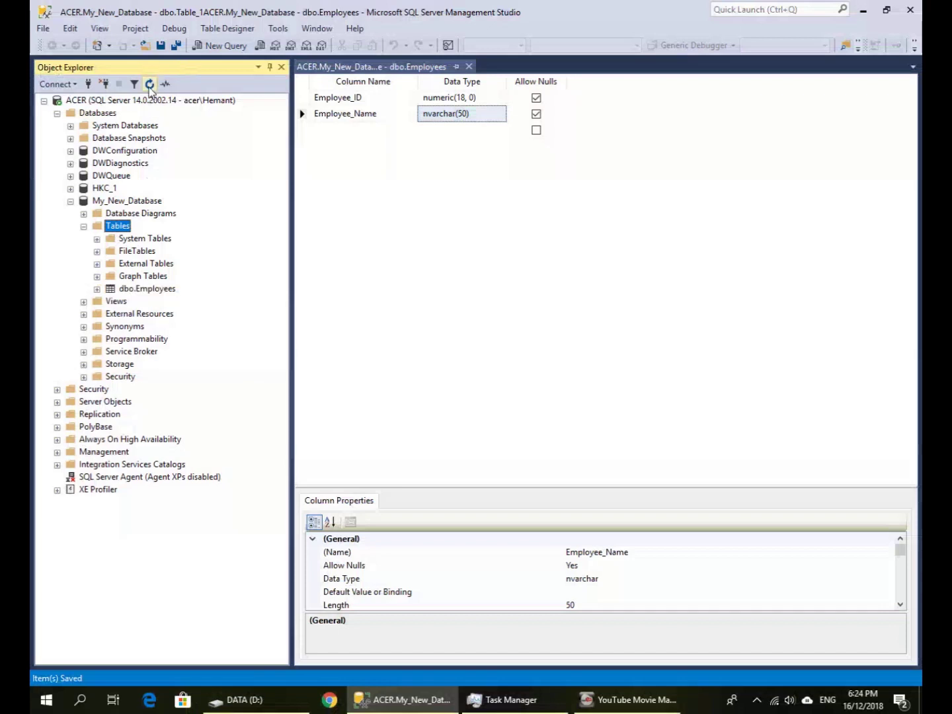
click(147, 289)
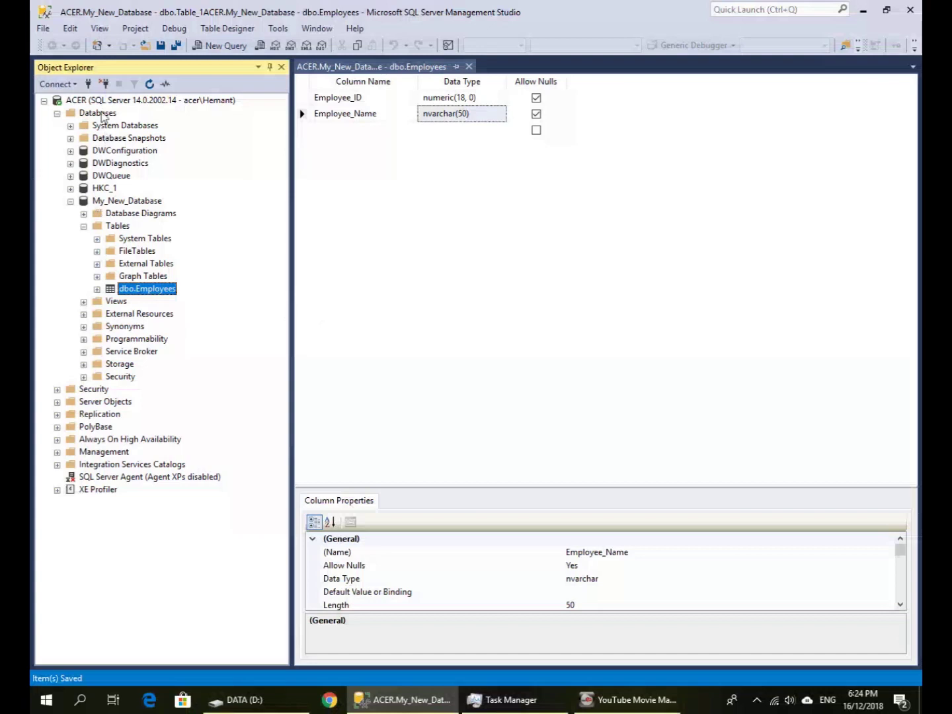
Step: Review the default initial sizes, paths and file names for a new database, then close the dialog without creating one
right_click(101, 113)
click(135, 120)
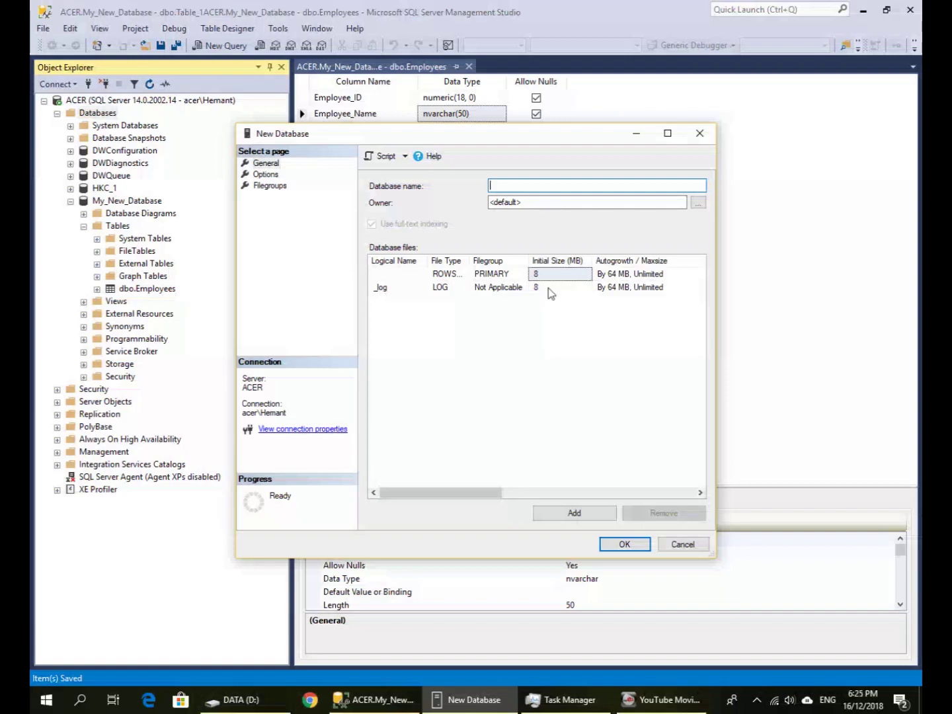
drag(477, 493, 604, 493)
drag(593, 406, 613, 280)
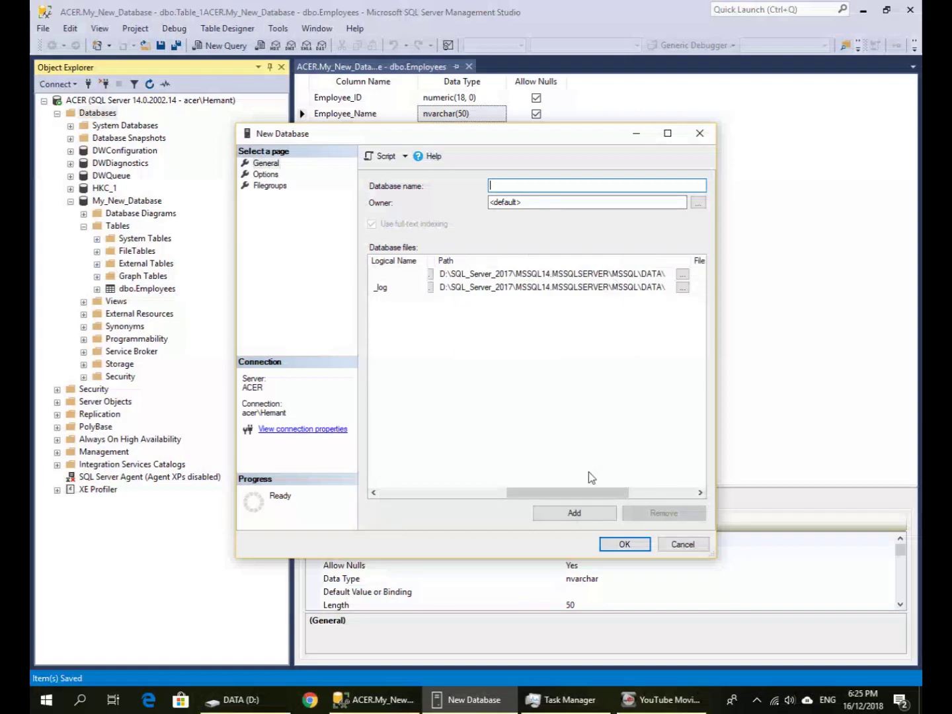
drag(588, 496, 653, 496)
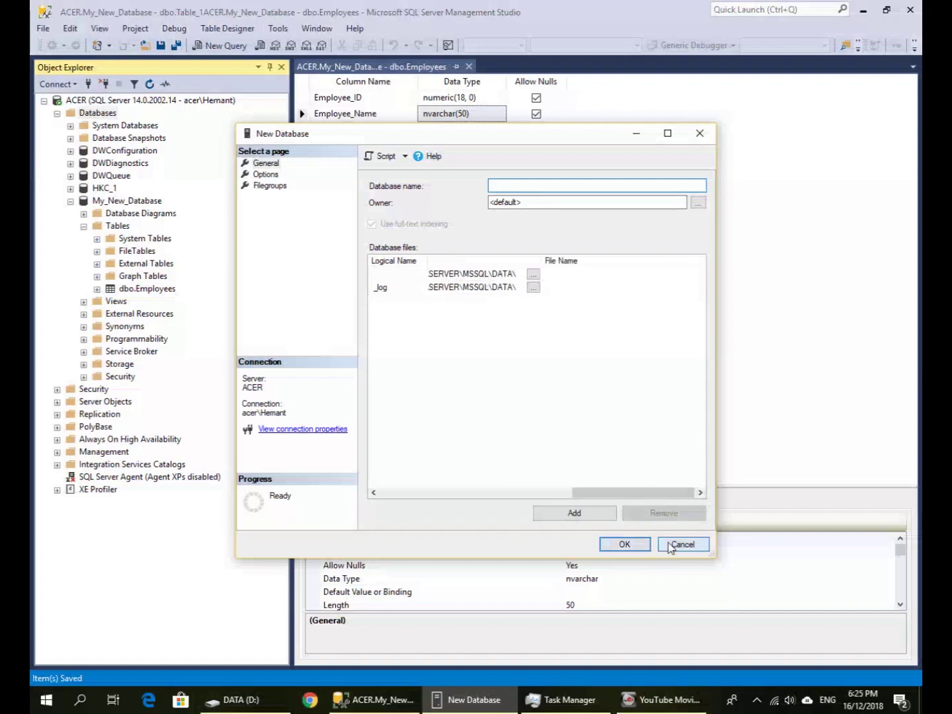
click(675, 544)
Step: Switch to File Explorer and view the database files in the SQL_Server_Databases and SQL_Server_Txn_Logs folders on drive D
click(241, 705)
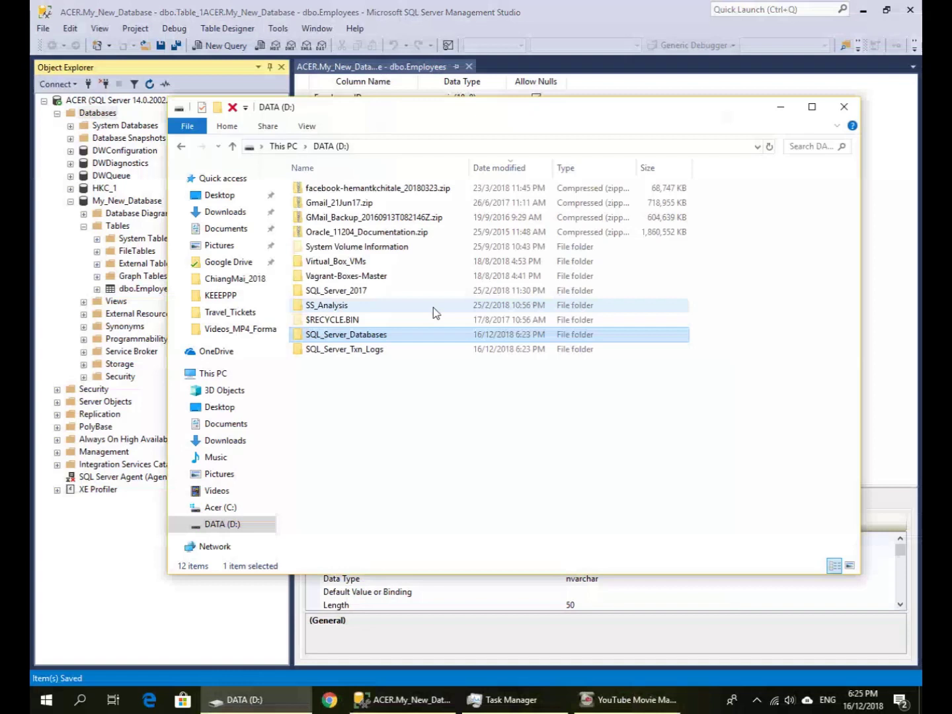
double_click(375, 337)
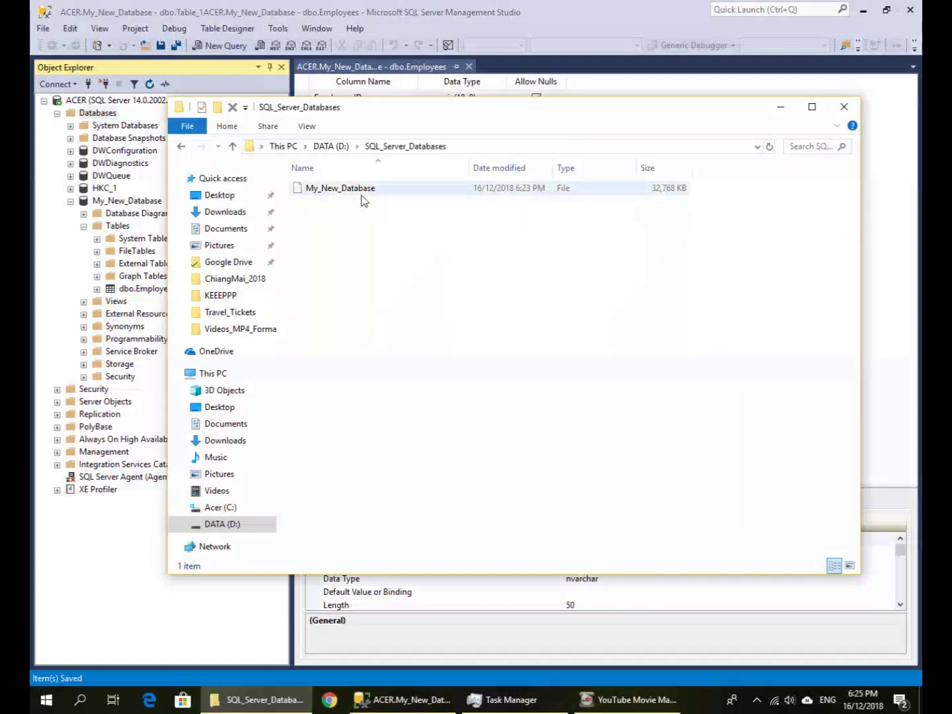
click(333, 146)
double_click(344, 262)
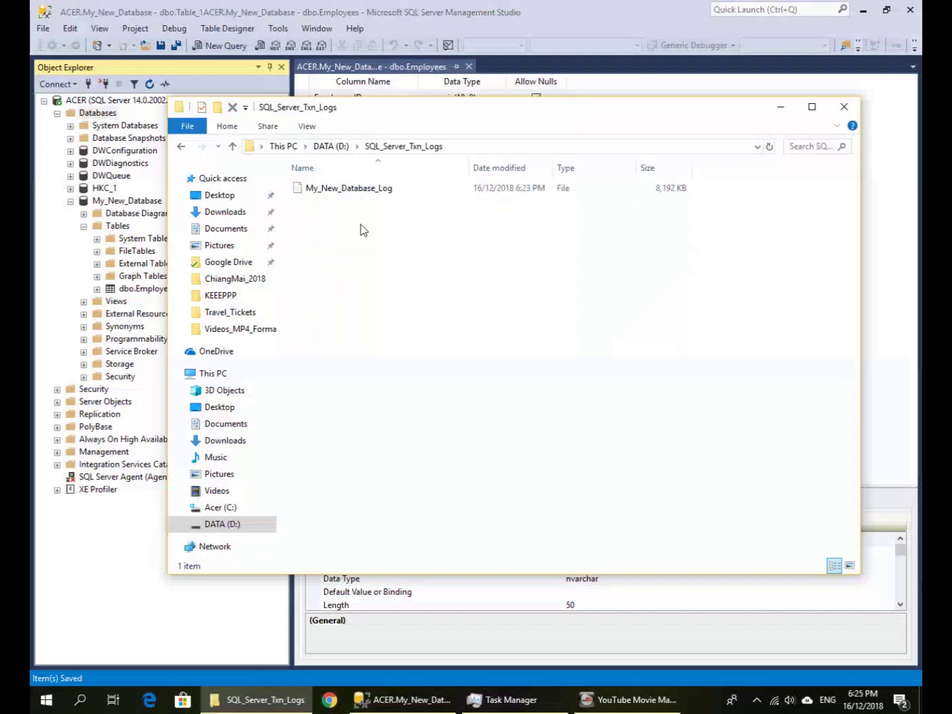
Step: Check the file properties of My_New_Database_Log, close them and minimize the File Explorer window
right_click(359, 192)
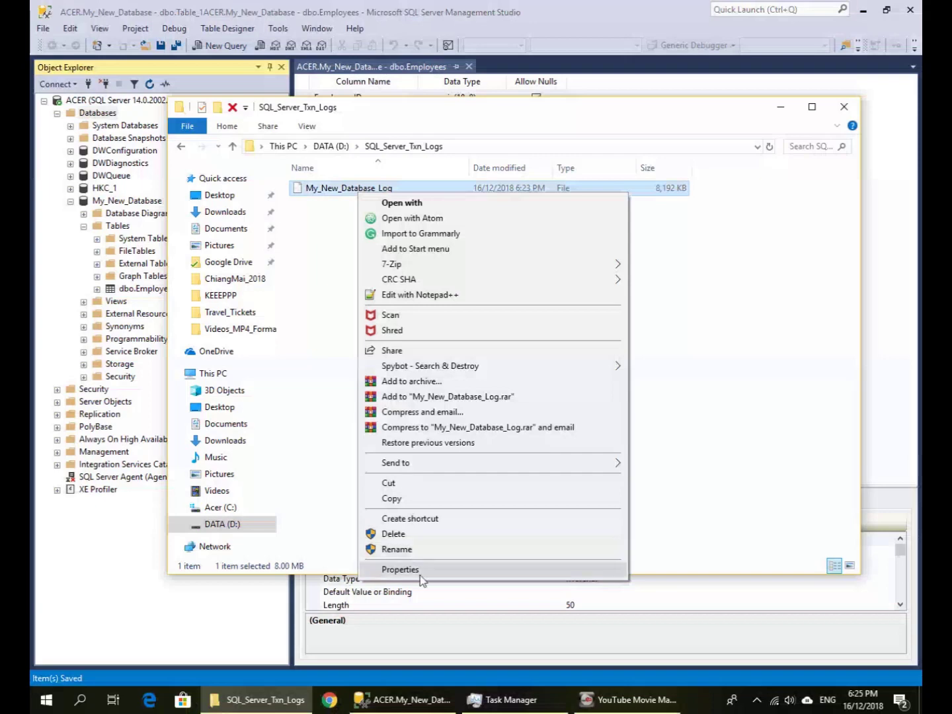
click(403, 568)
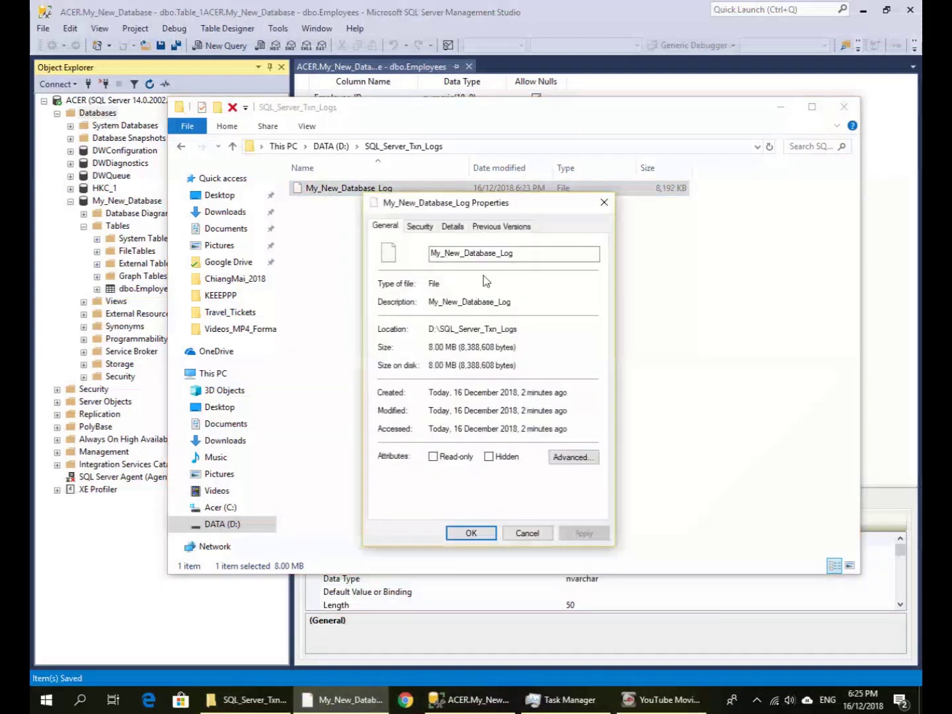
click(534, 534)
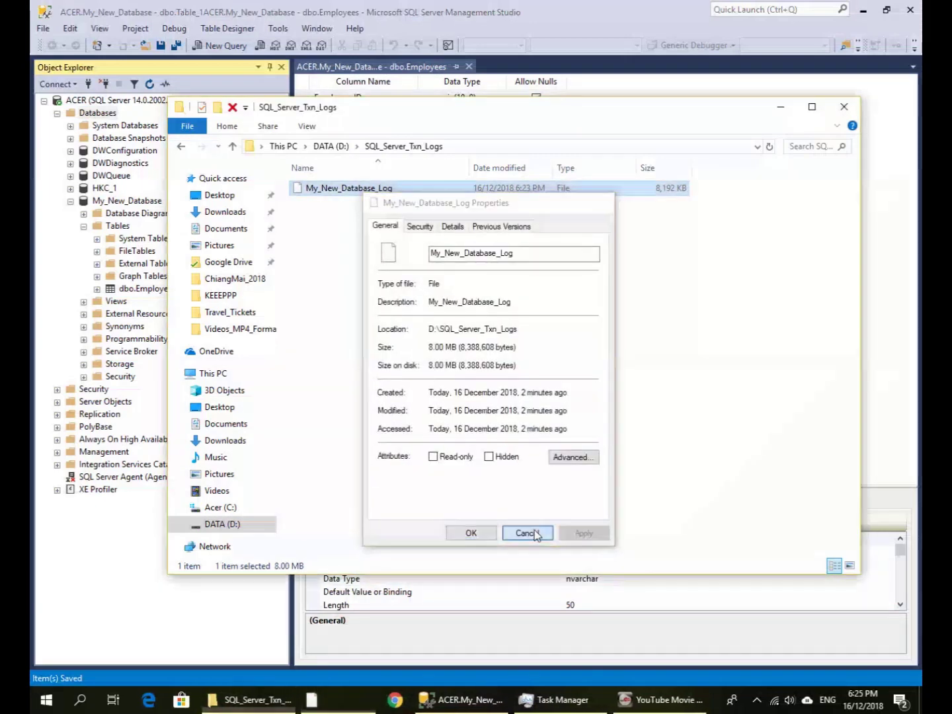
click(780, 107)
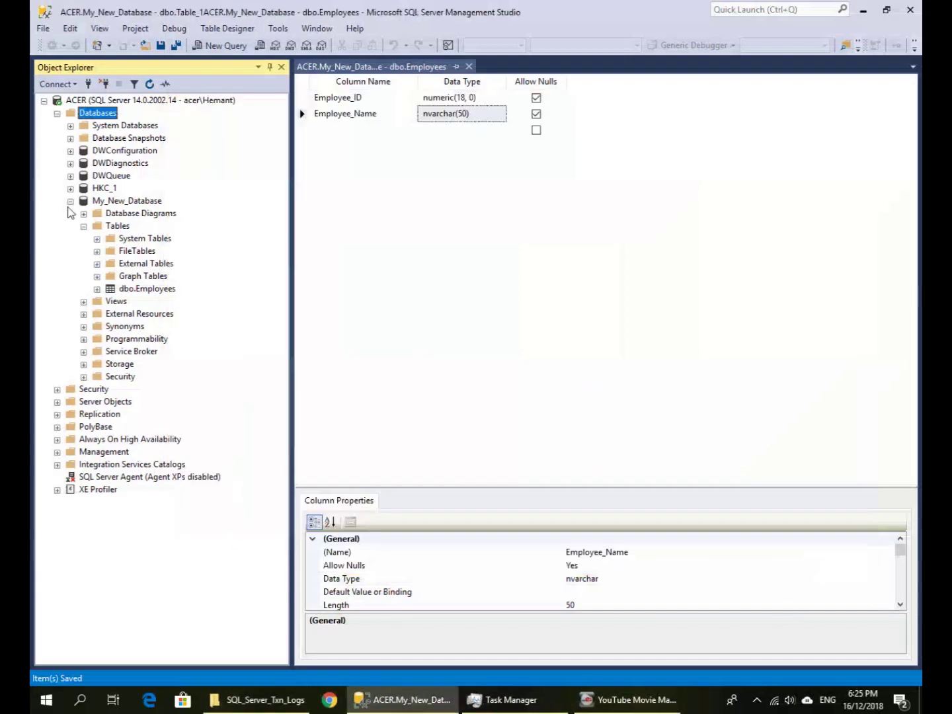
Step: Collapse the My_New_Database node and look through the databases listed under the server instance
click(70, 200)
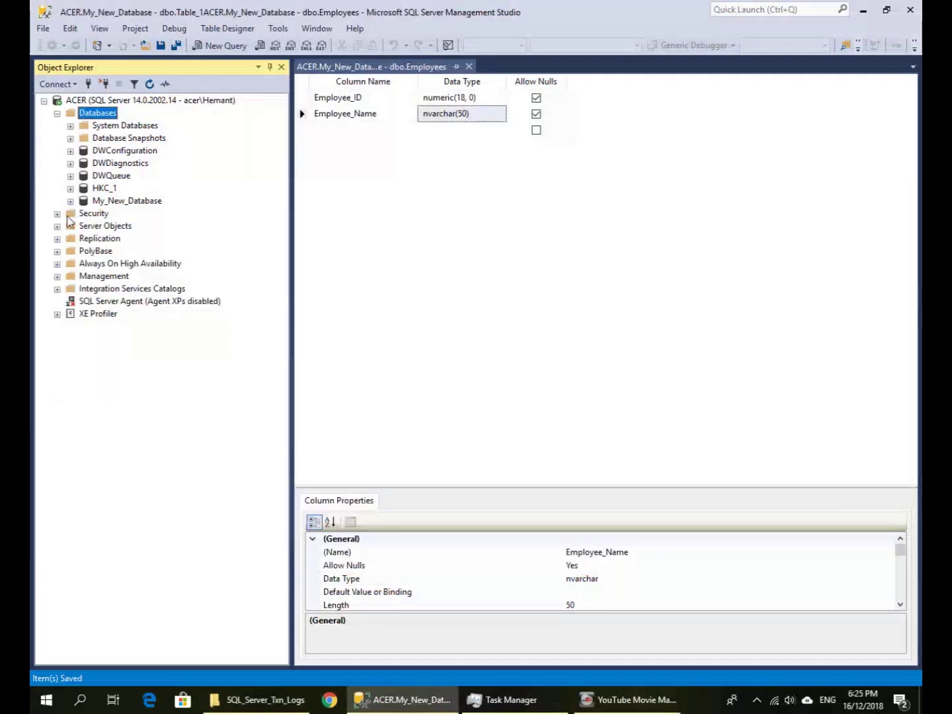
click(144, 104)
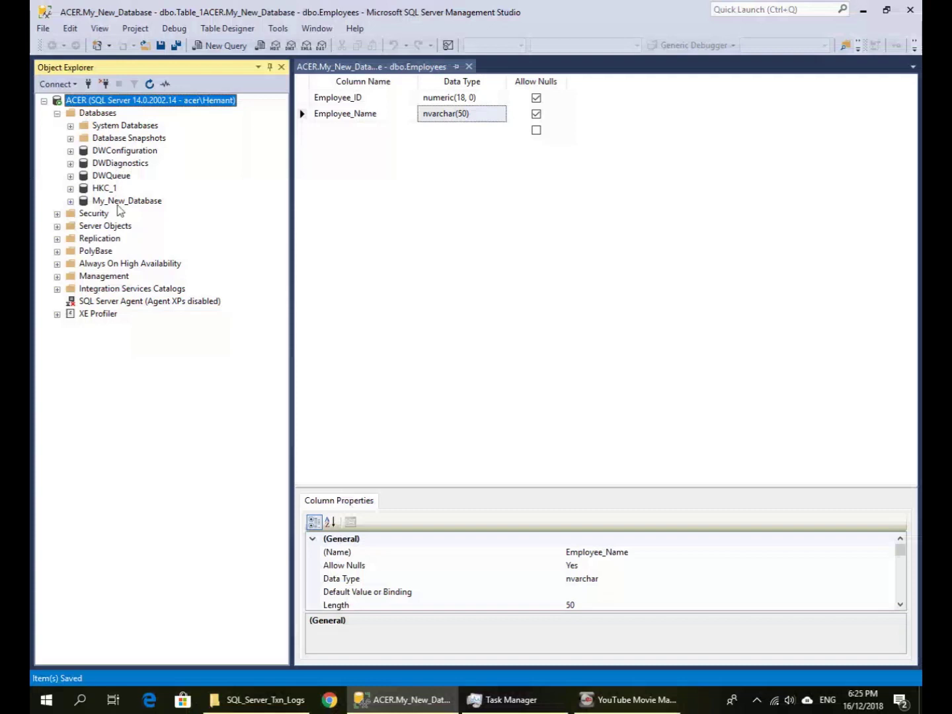
click(116, 188)
click(122, 203)
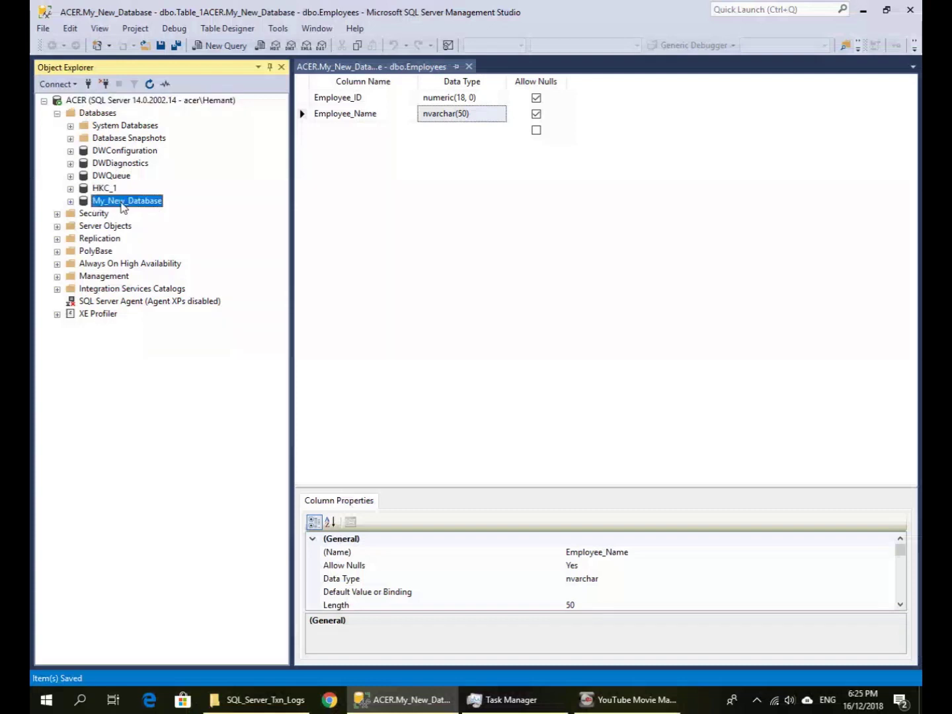
key(Up)
key(Up)
key(Up)
key(Up)
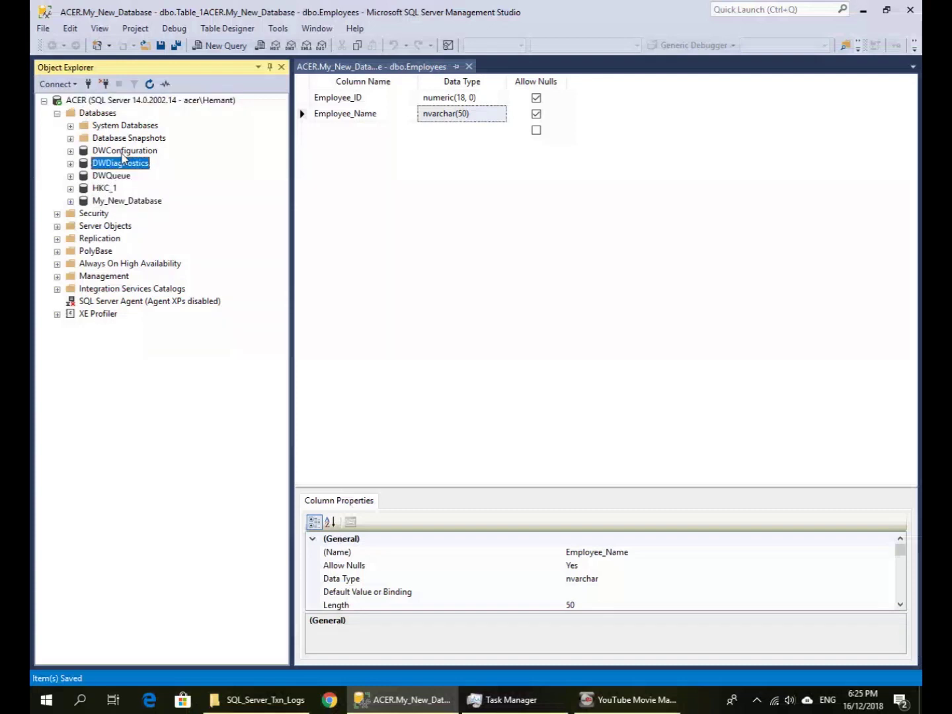